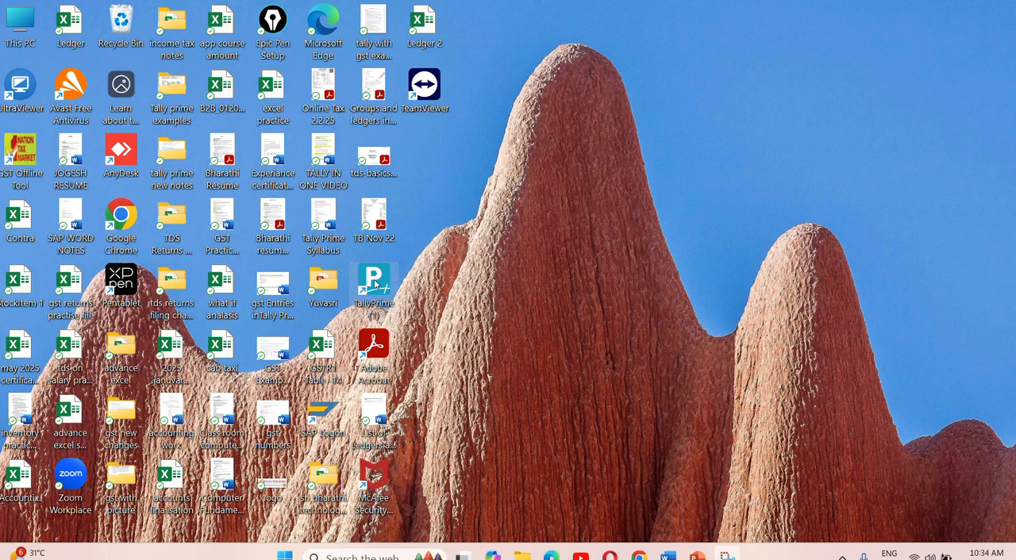
# - Start TallyPrime in Educational Mode and open the form for creating a new company
pyautogui.doubleClick(375, 284)
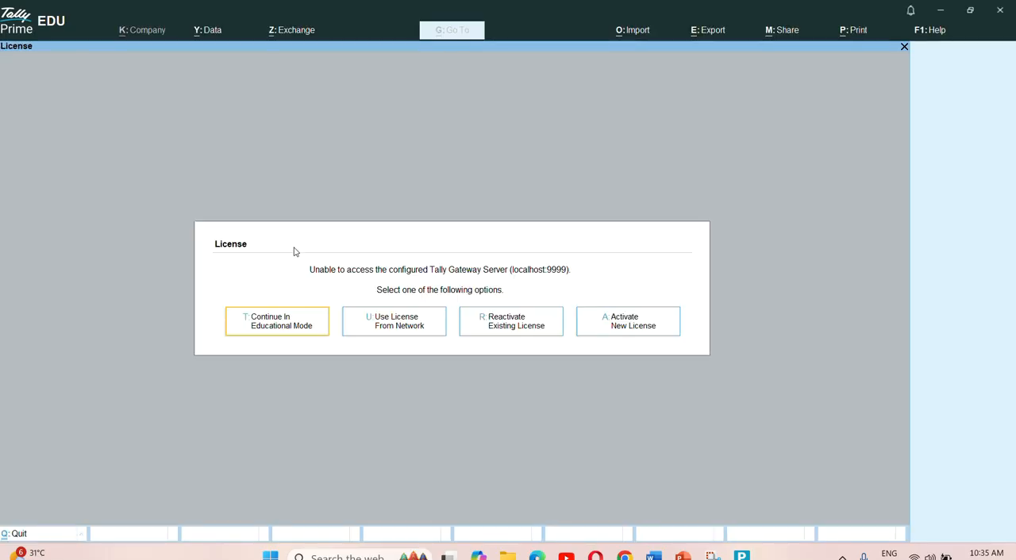
pyautogui.click(294, 333)
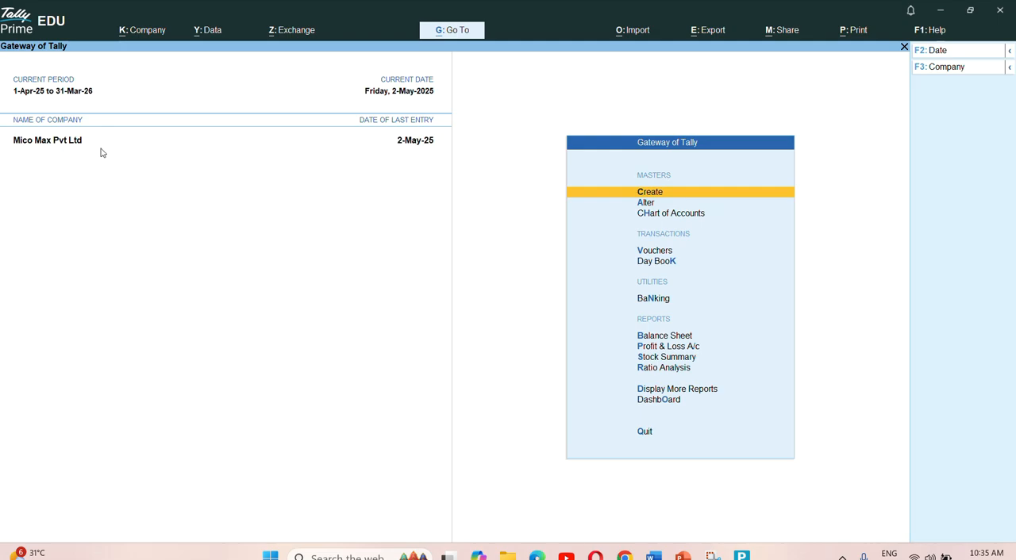
pyautogui.click(945, 69)
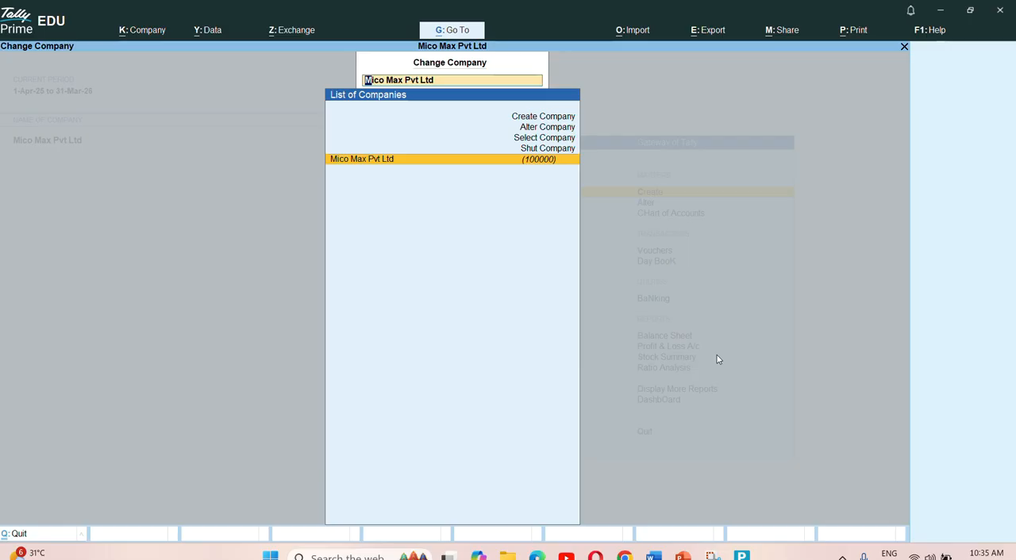
pyautogui.press('Down')
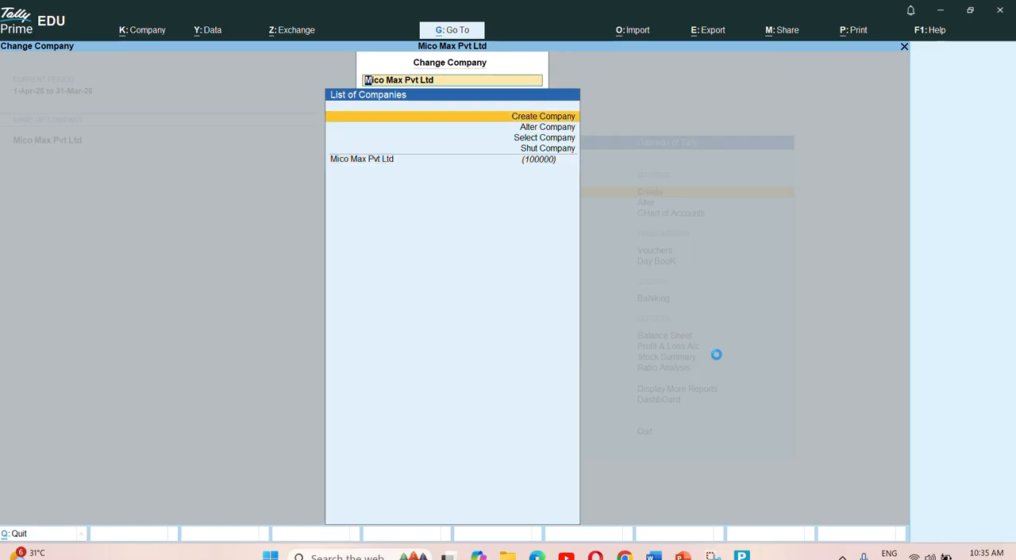
pyautogui.press('Return')
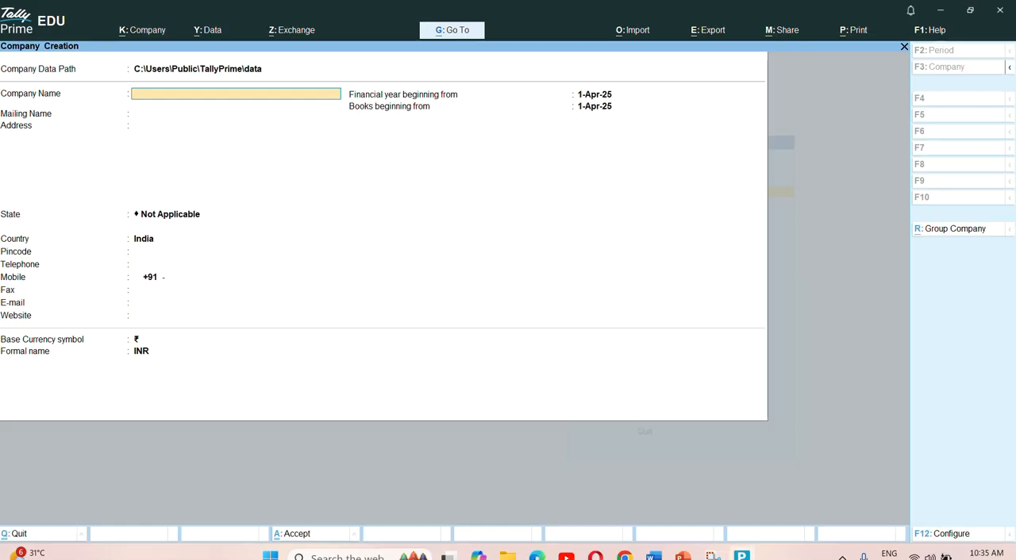
# - Switch to the Word document TALLY IN ONE VIDEO and review the company details and the listed transactions
pyautogui.click(649, 508)
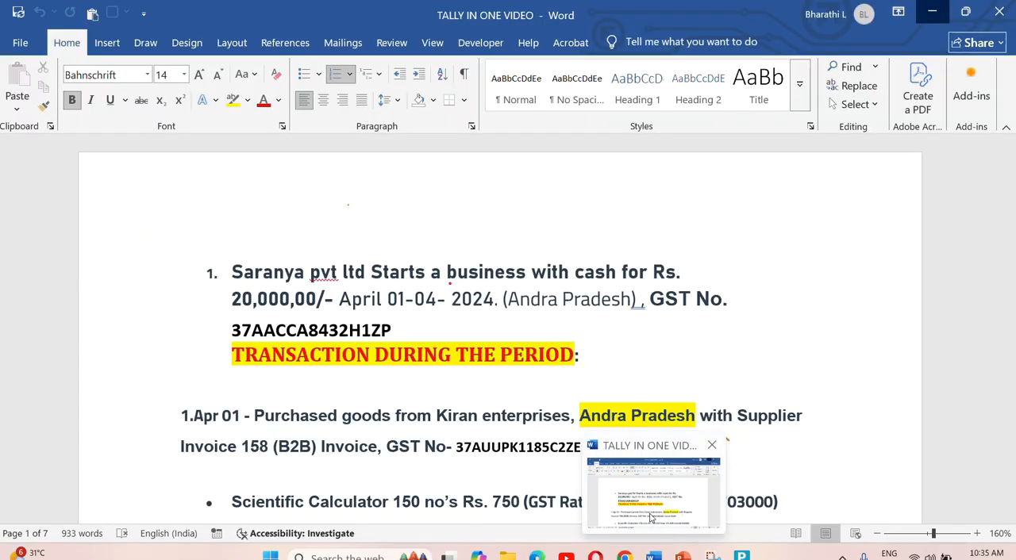
pyautogui.click(655, 511)
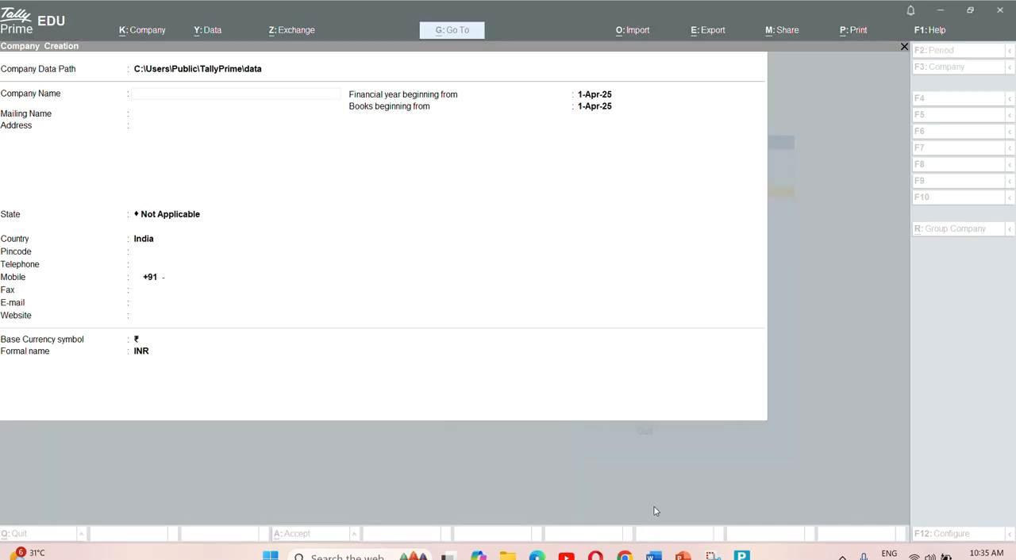
pyautogui.click(655, 511)
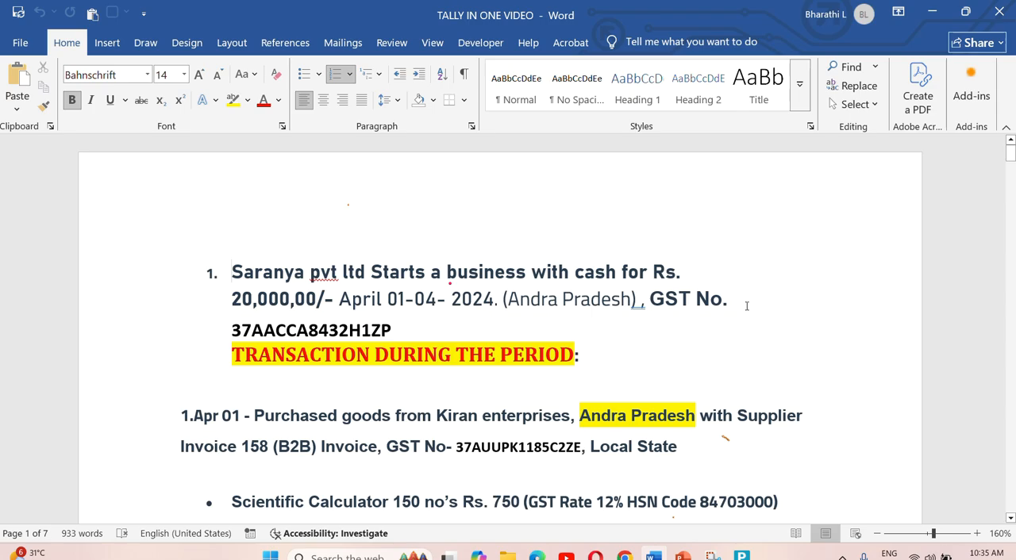
pyautogui.scroll(-3, 746, 306)
pyautogui.scroll(-15, 746, 305)
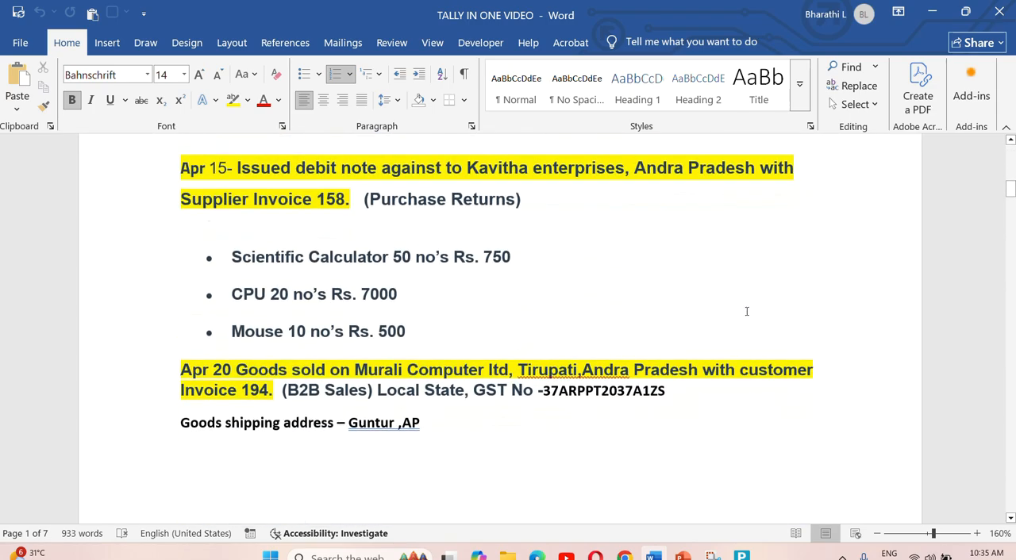
pyautogui.scroll(-6, 746, 319)
pyautogui.scroll(7, 746, 319)
pyautogui.scroll(-10, 748, 317)
pyautogui.scroll(15, 749, 317)
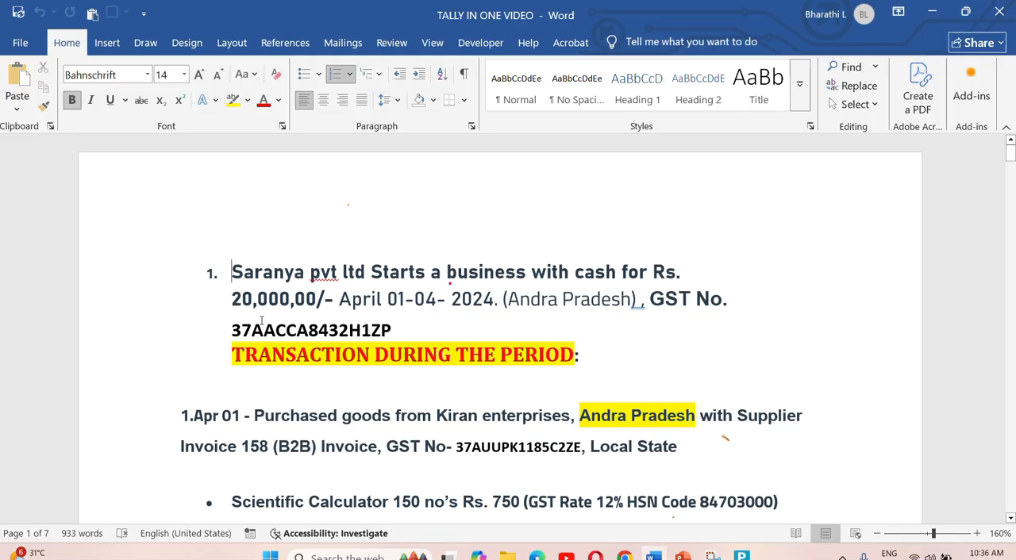
# - Change the year of the business start date in the first exercise line to 2025
pyautogui.click(494, 302)
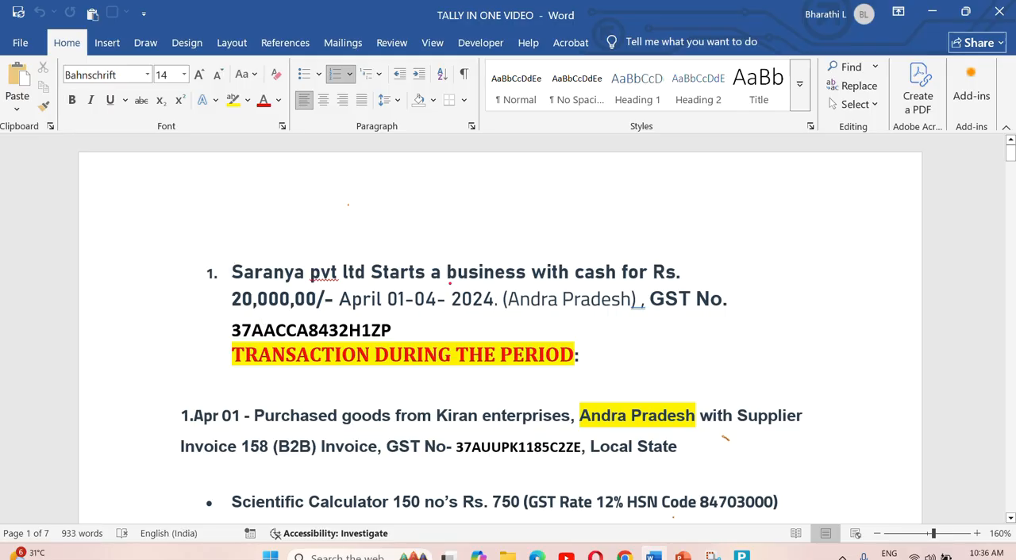
pyautogui.press('BackSpace')
pyautogui.write('5')
pyautogui.click(603, 330)
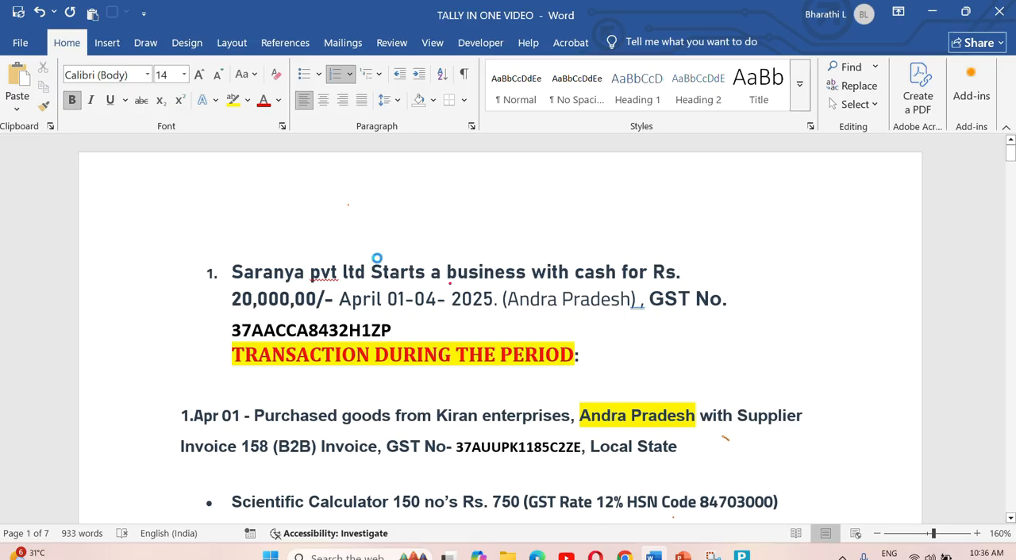
pyautogui.scroll(-1, 638, 288)
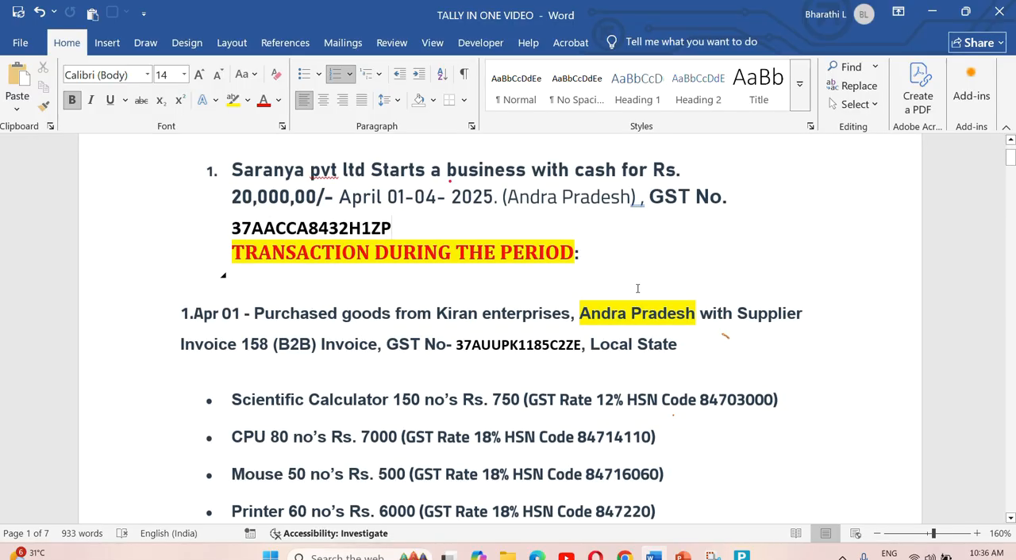
pyautogui.scroll(1, 637, 288)
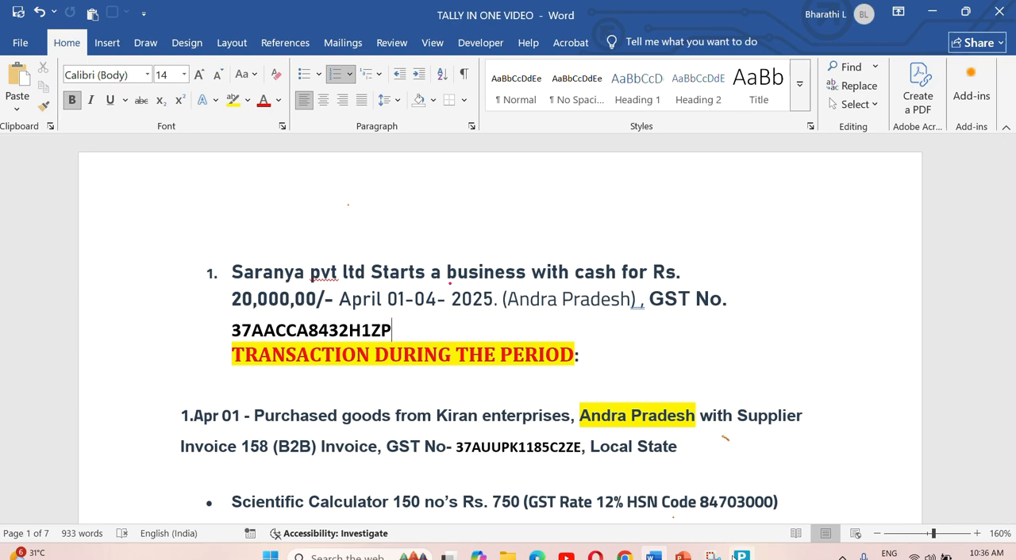
# - Switch back to TallyPrime and name the new company Saranya Pvt Ltd, keeping the same mailing name
pyautogui.click(741, 555)
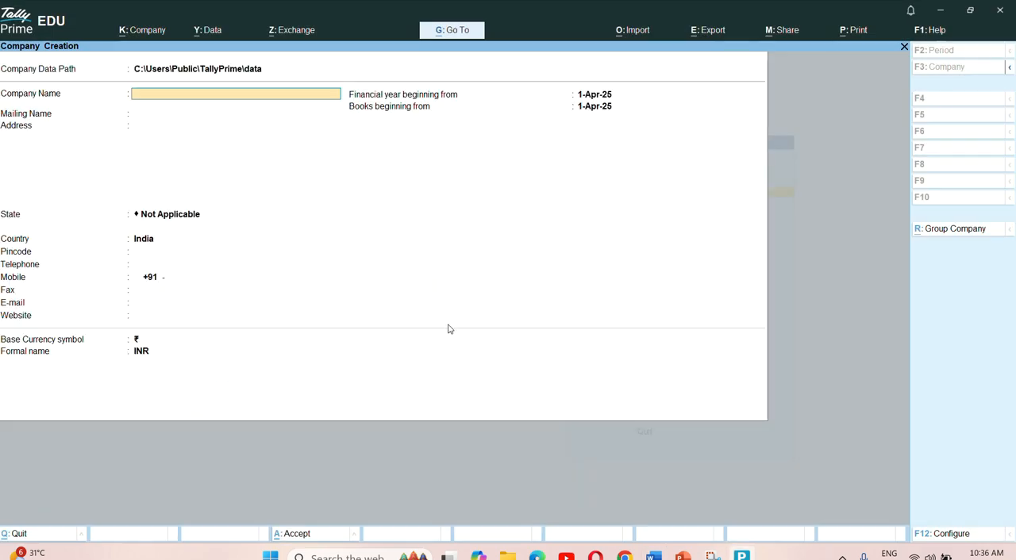
pyautogui.write('Saranya Pvt Ltd')
pyautogui.press('Return')
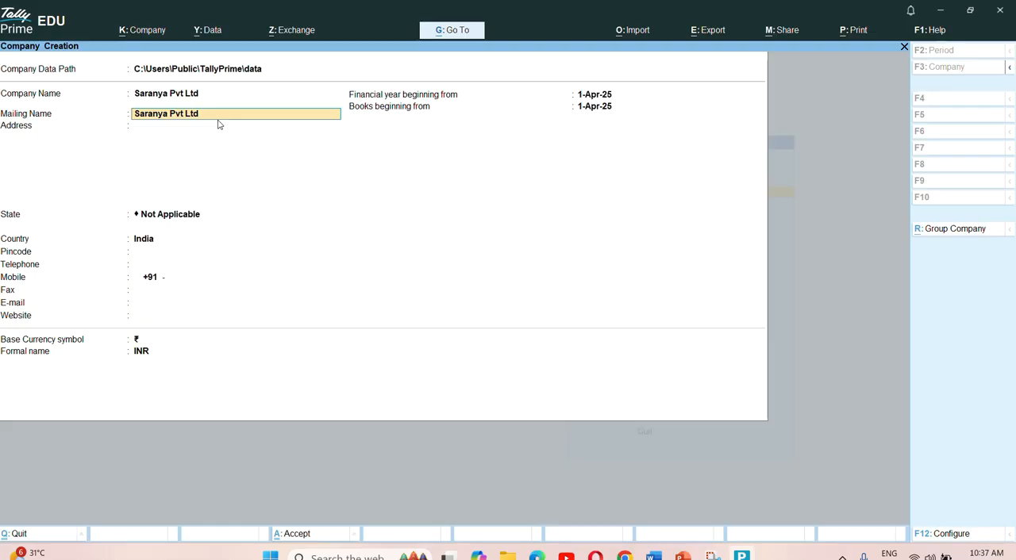
pyautogui.press('Return')
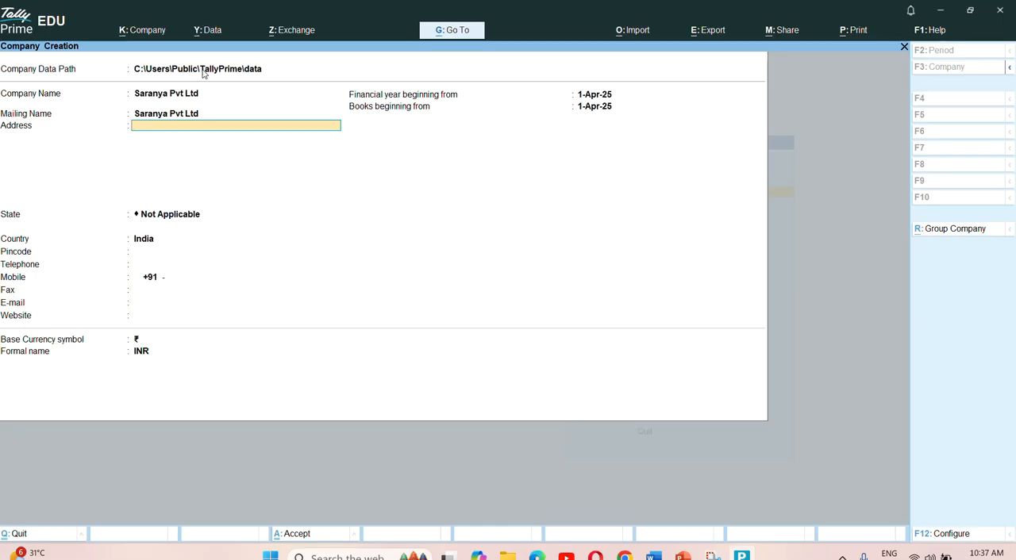
# - Enter the company's street address and city on two address lines
pyautogui.write('T')
pyautogui.press('BackSpace')
pyautogui.press('BackSpace')
pyautogui.press('Return')
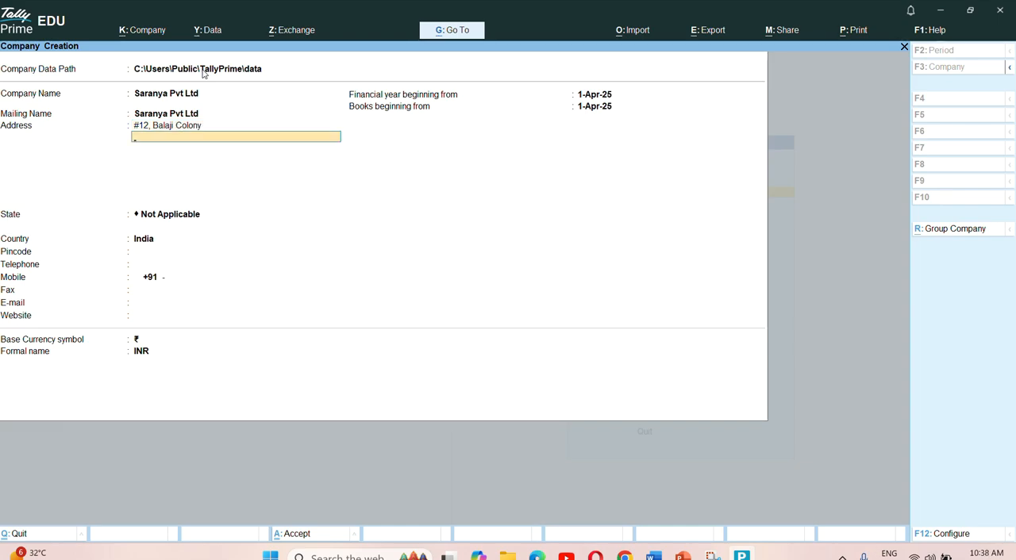
pyautogui.write('Tirupathi')
pyautogui.press('Return')
pyautogui.press('Return')
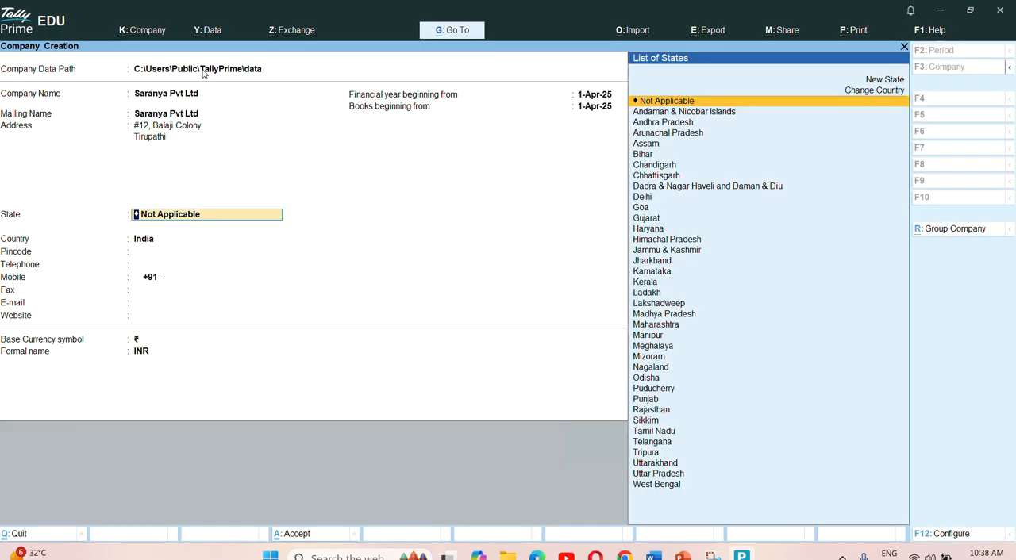
# - Set the company's state to Andhra Pradesh and enter its pincode
pyautogui.write('An')
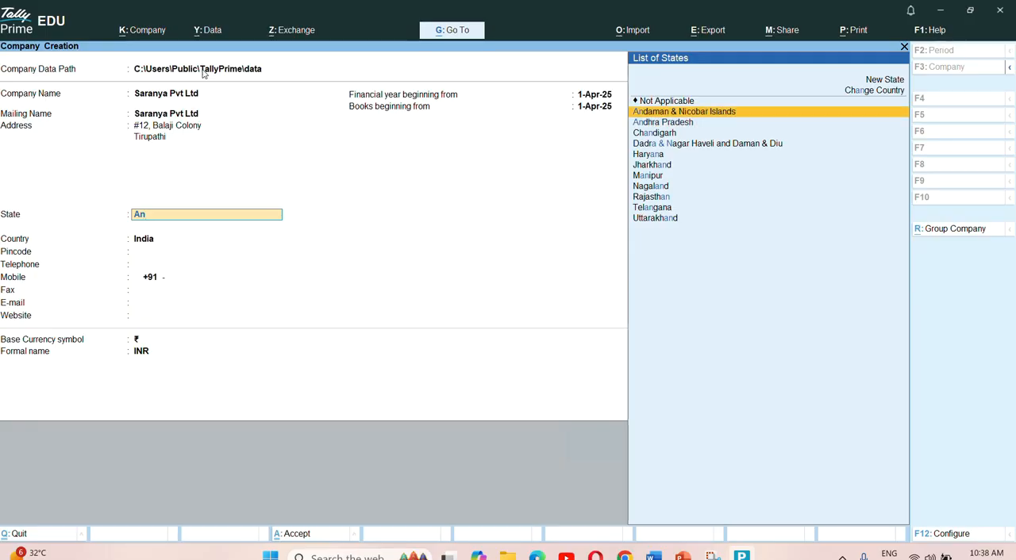
pyautogui.press('Down')
pyautogui.press('Return')
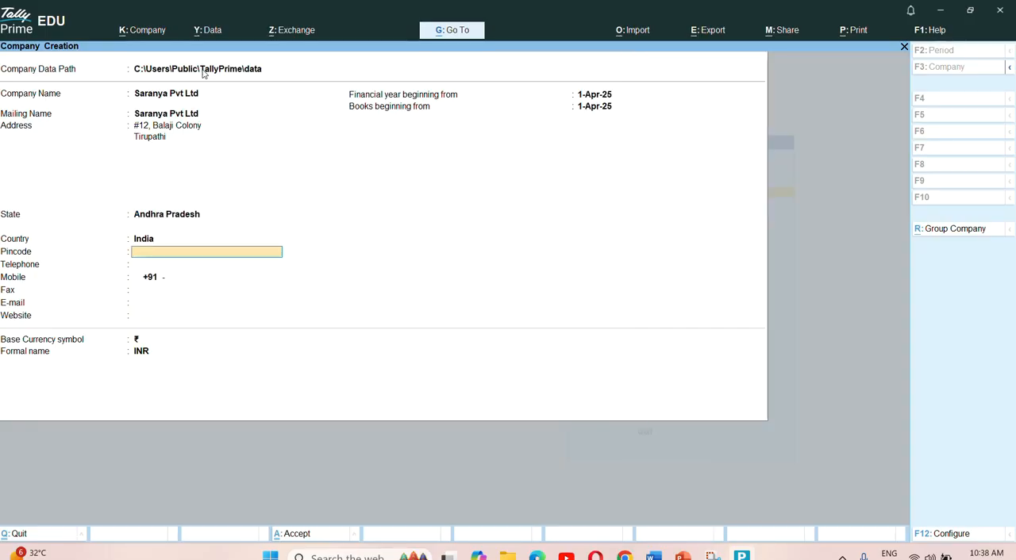
pyautogui.write('517507')
pyautogui.press('Return')
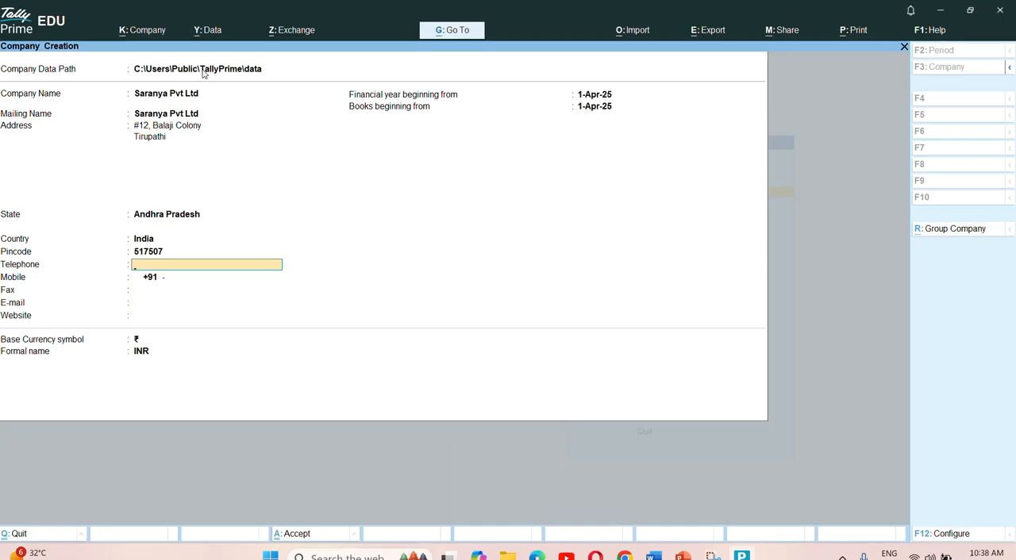
# - Enter the company's mobile number, leaving telephone, fax, e-mail and website blank
pyautogui.press('Return')
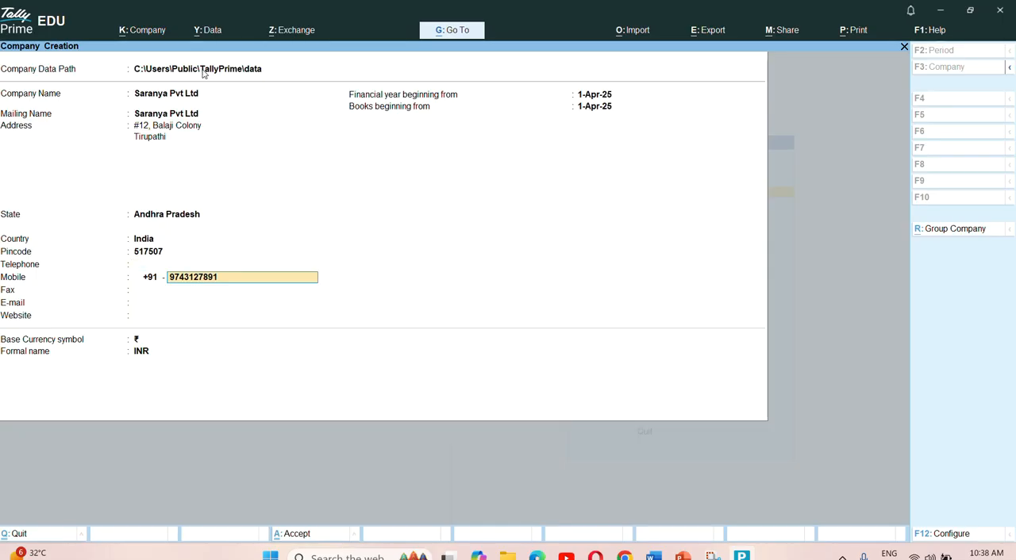
pyautogui.press('Return')
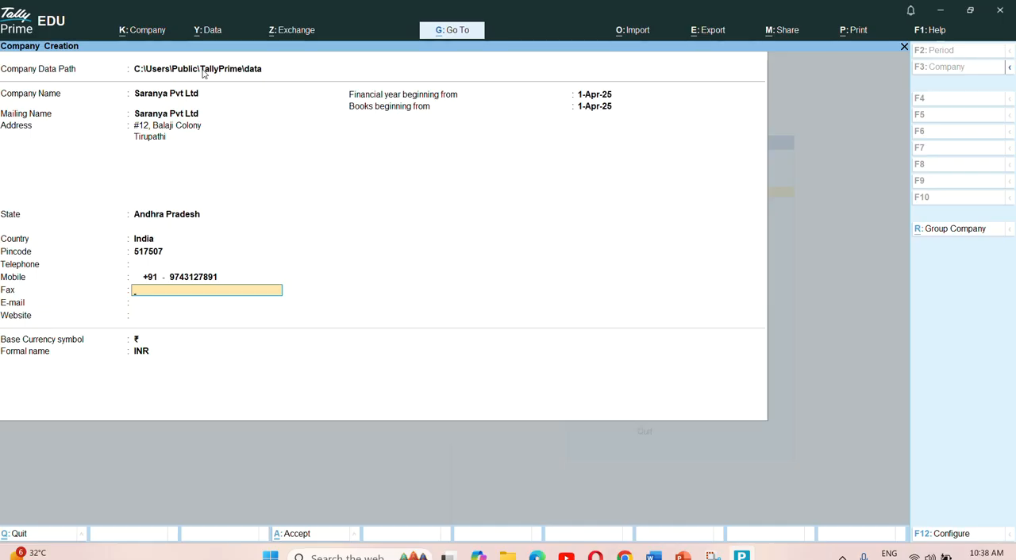
pyautogui.press('Return')
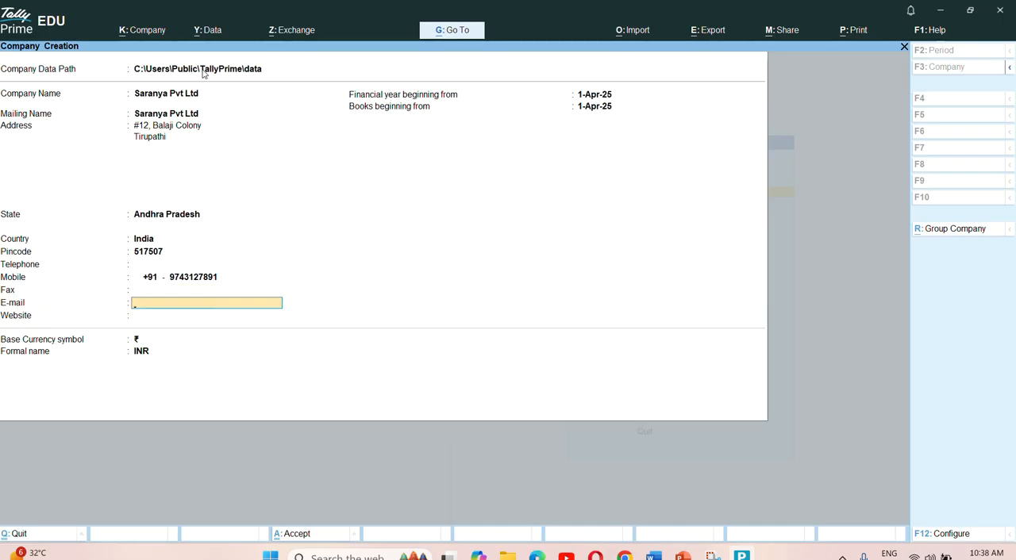
pyautogui.press('Return')
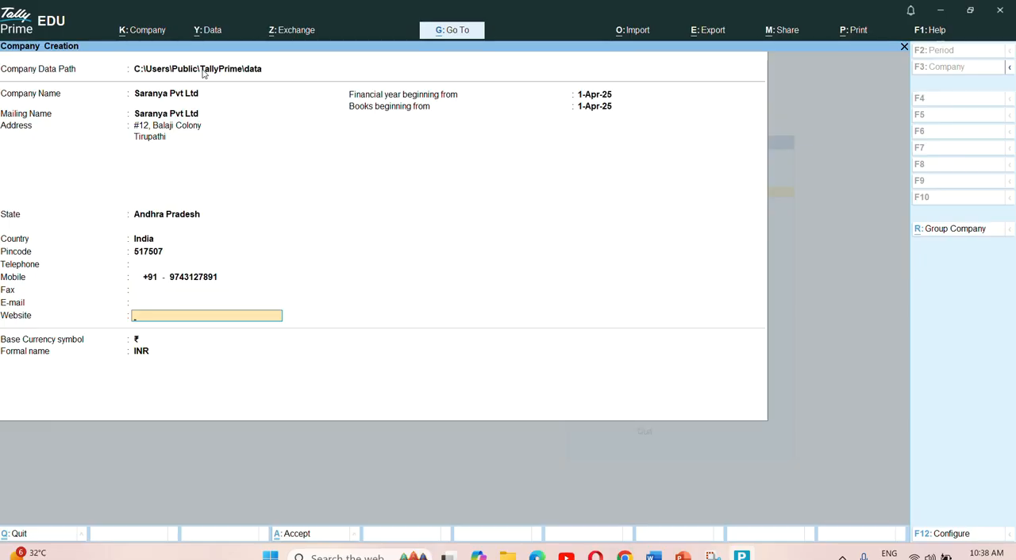
pyautogui.press('Return')
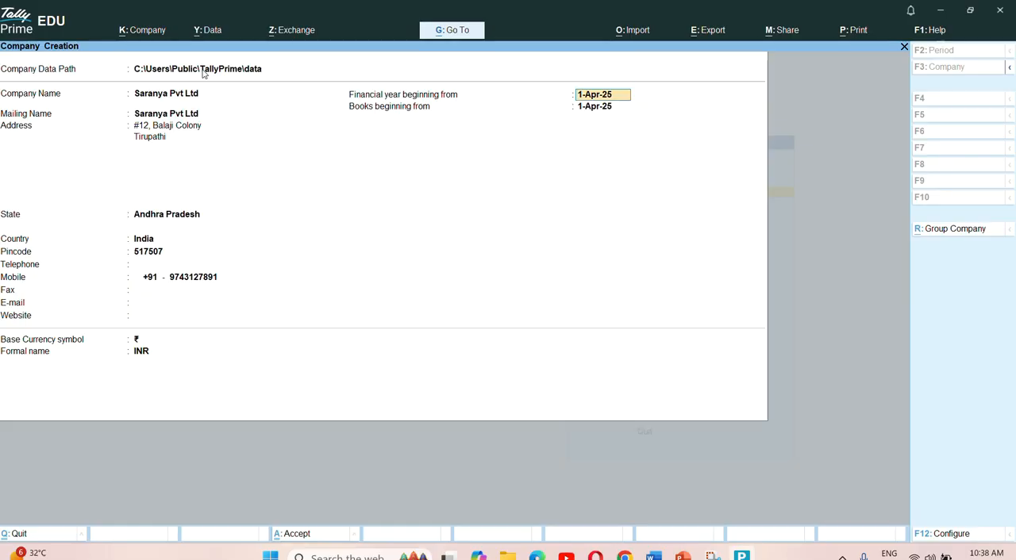
# - Accept 1-Apr-25 as the start of the financial year and go on to the books beginning date
pyautogui.press('Return')
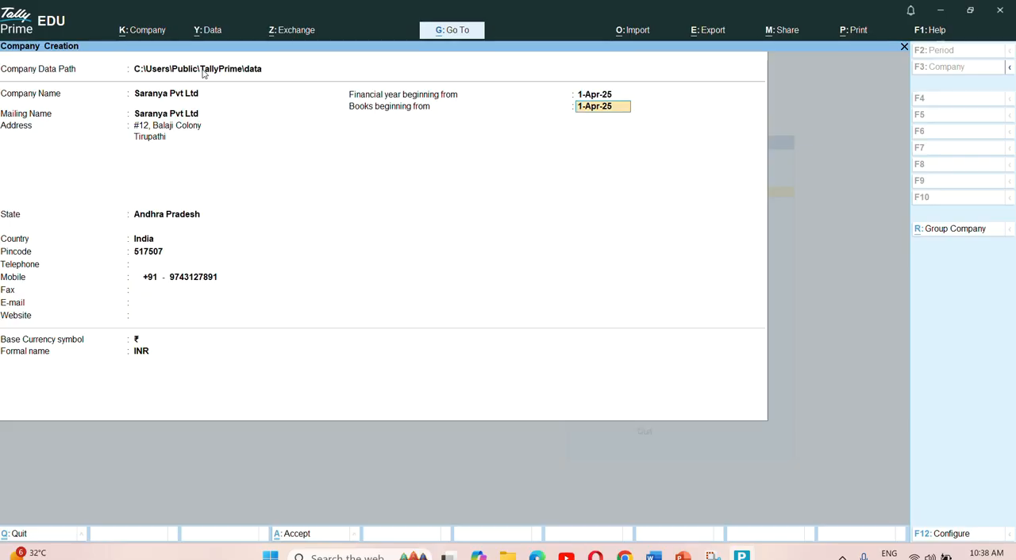
pyautogui.hotkey('shift', 'Tab')
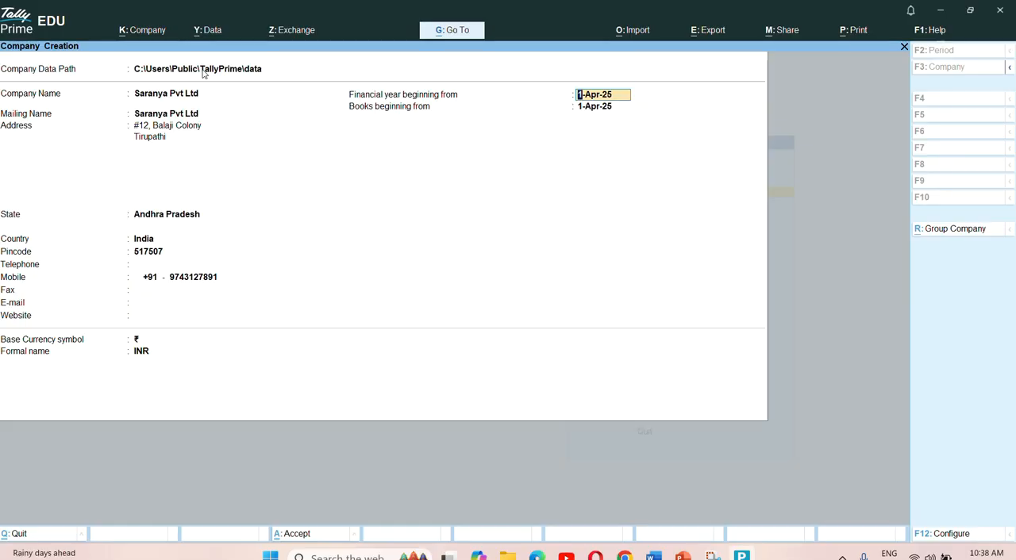
pyautogui.press('Return')
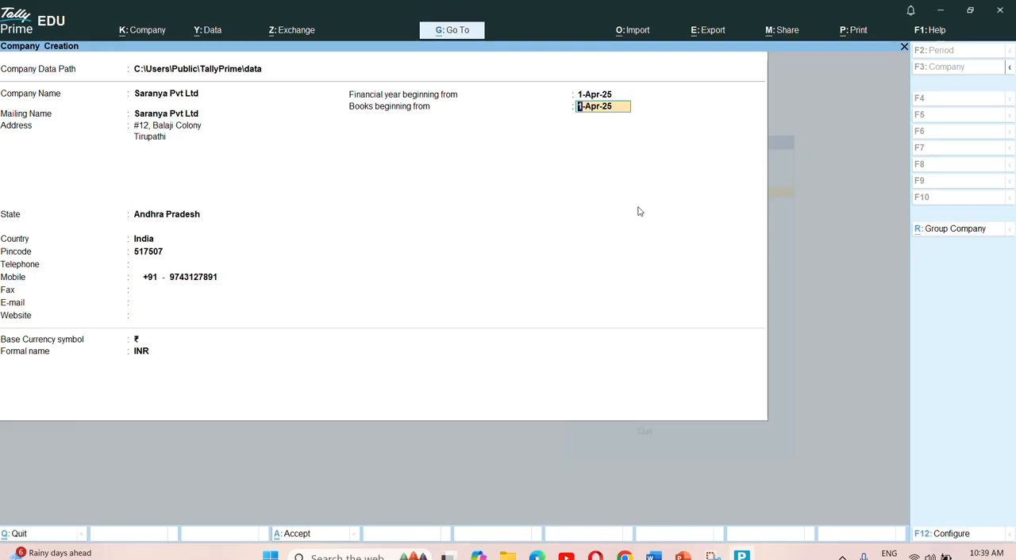
# - Configure company creation to offer the TallyVault password, user access control and additional base currency details, leaving Edit Log applicability at No
pyautogui.click(952, 537)
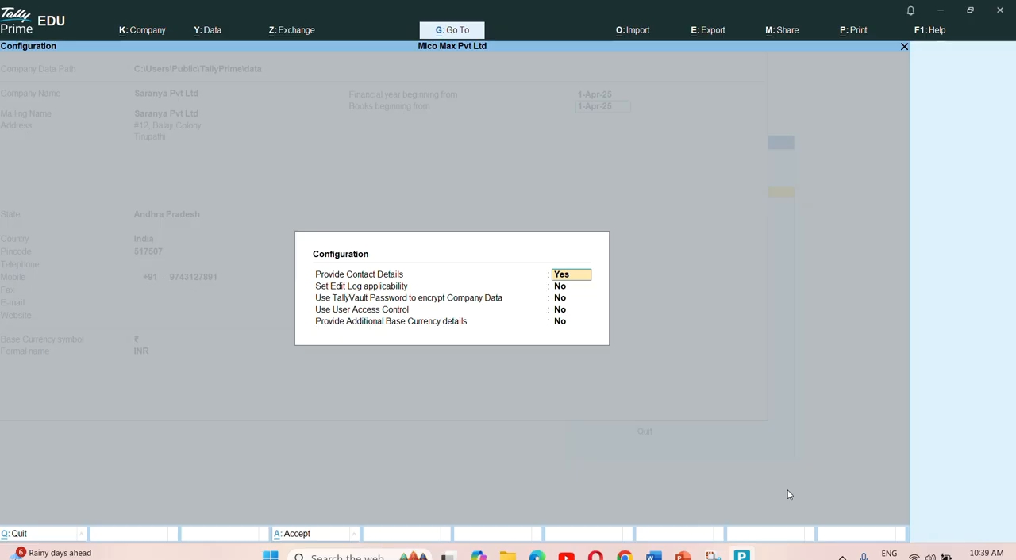
pyautogui.press('Return')
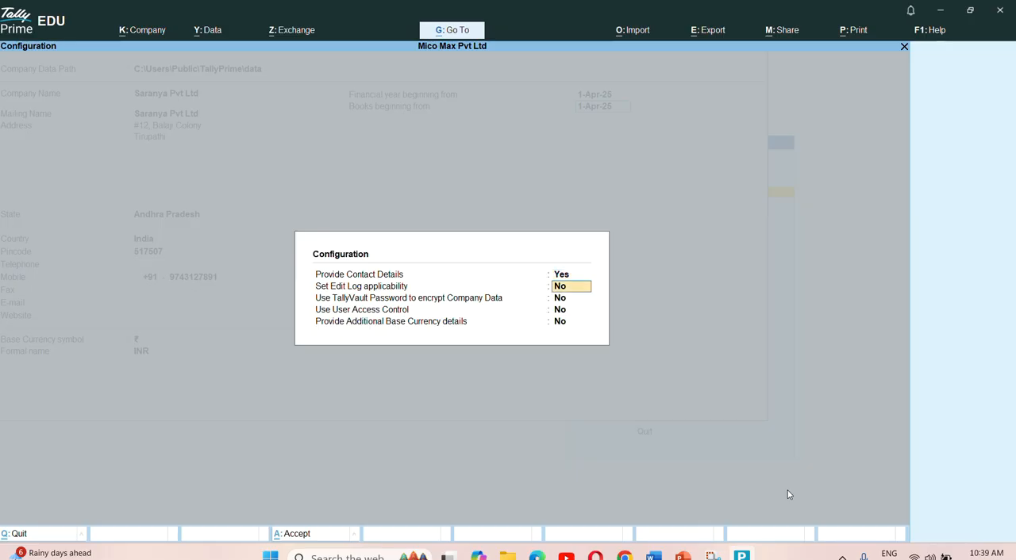
pyautogui.press('Return')
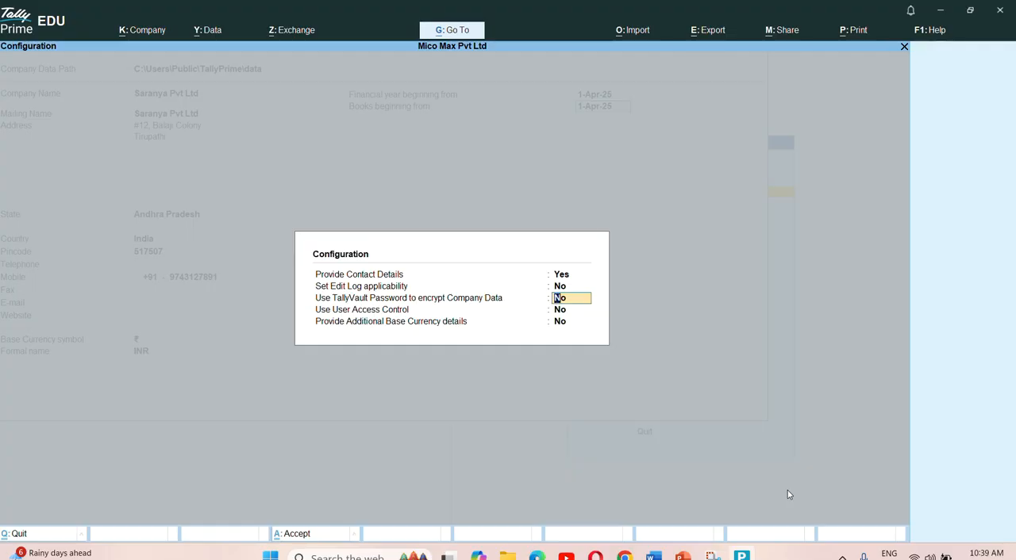
pyautogui.write('yes')
pyautogui.press('Return')
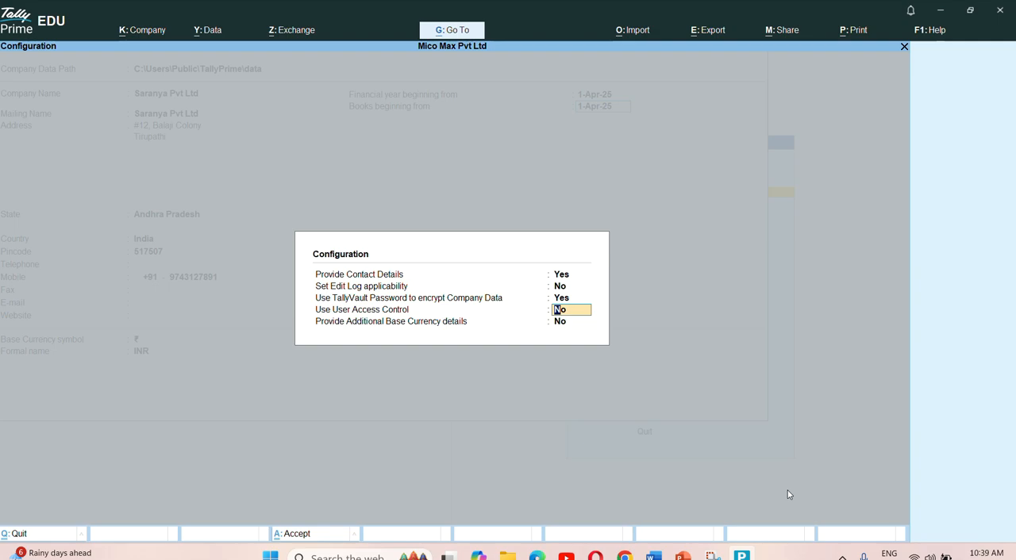
pyautogui.write('yes')
pyautogui.press('Return')
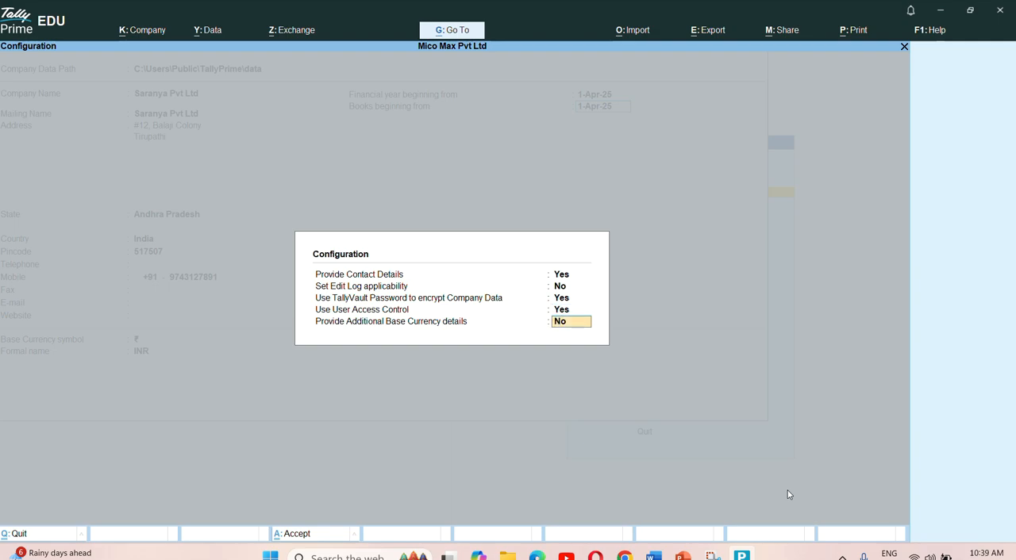
pyautogui.write('yes')
pyautogui.press('Return')
pyautogui.press('Return')
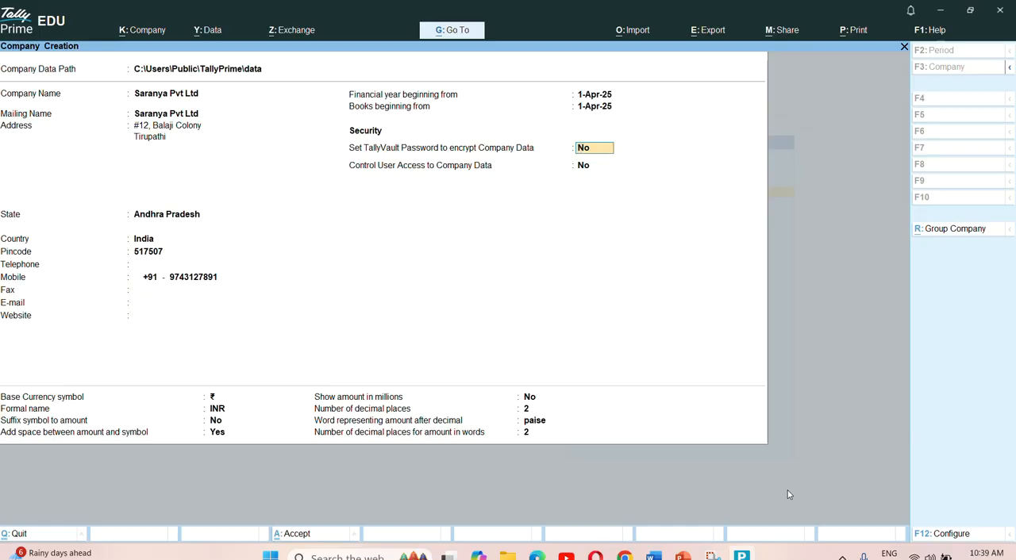
# - Leave TallyVault password encryption and user access control set to No for the company
pyautogui.press('Return')
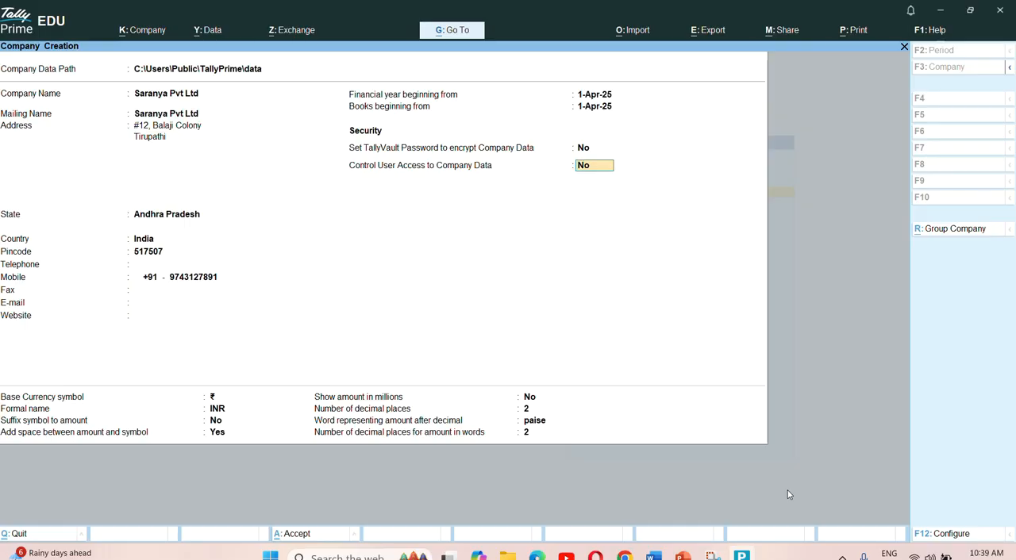
pyautogui.press('Up')
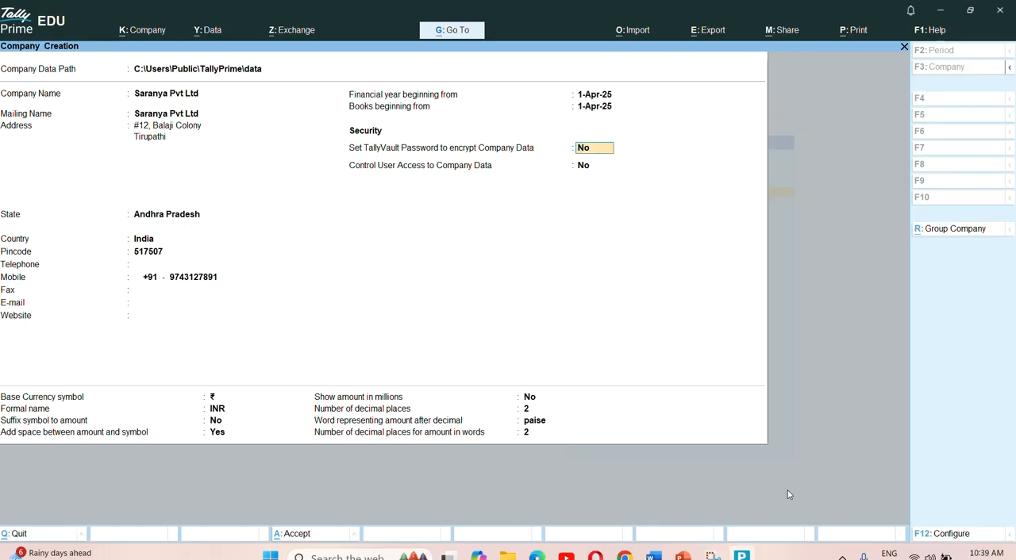
pyautogui.press('Down')
pyautogui.press('Down')
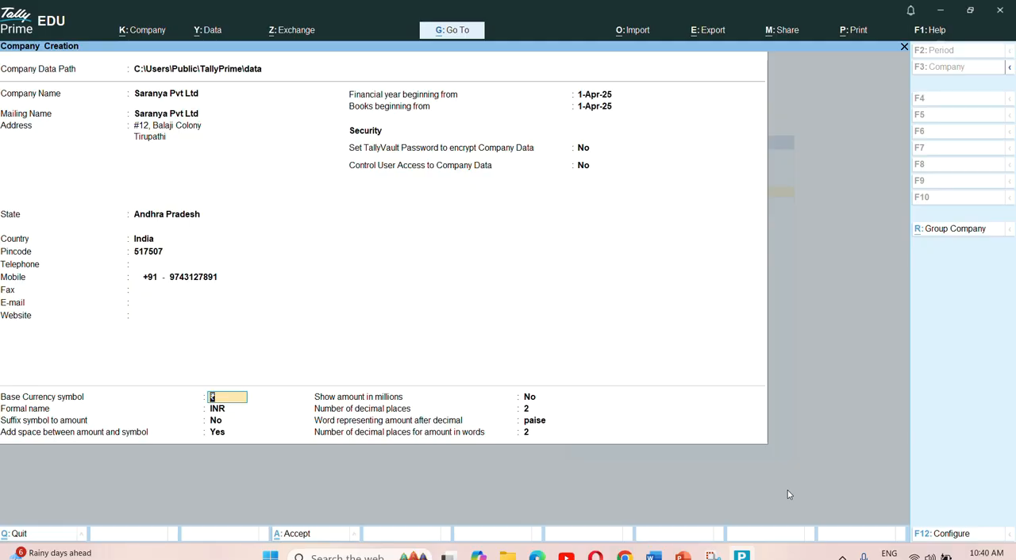
# - Accept the base currency details with ₹, INR and 2 decimal places, and save the new company
pyautogui.press('Return')
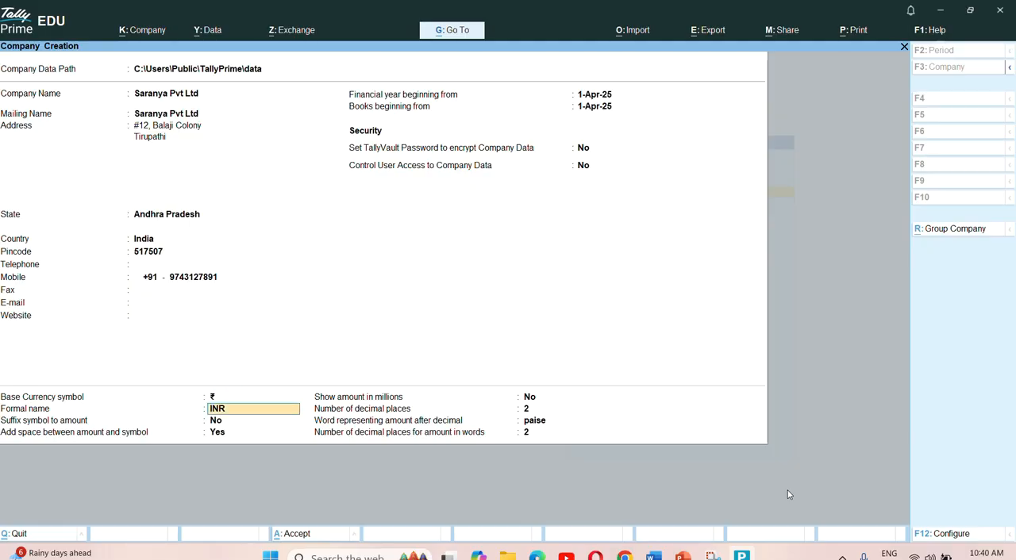
pyautogui.press('Return')
pyautogui.press('Return')
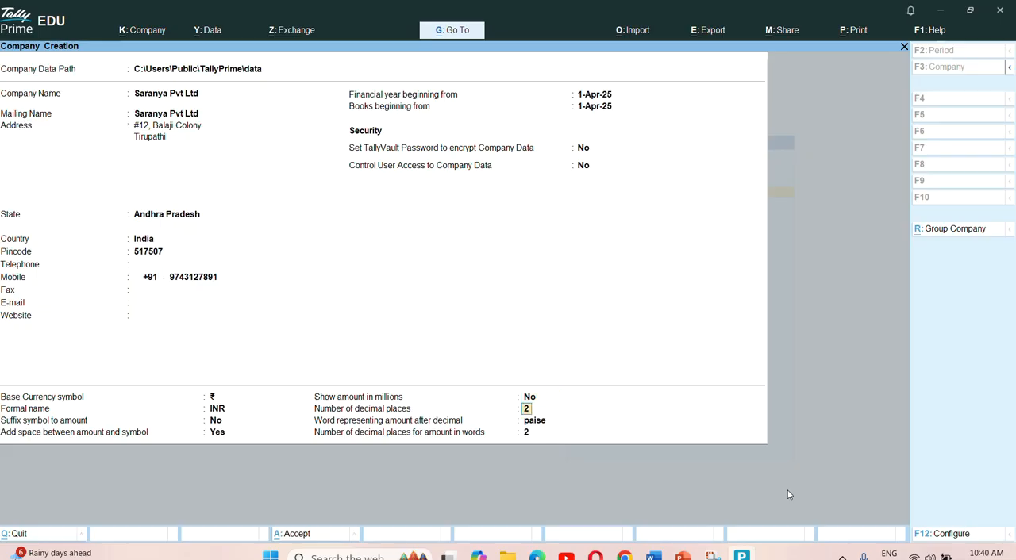
pyautogui.press('Return')
pyautogui.press('Return')
pyautogui.press('Return')
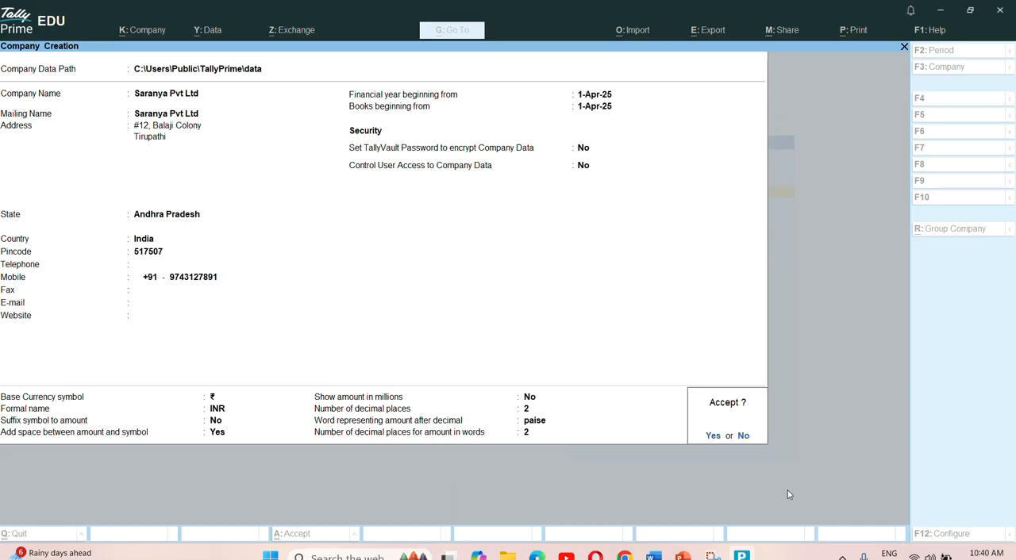
pyautogui.click(716, 436)
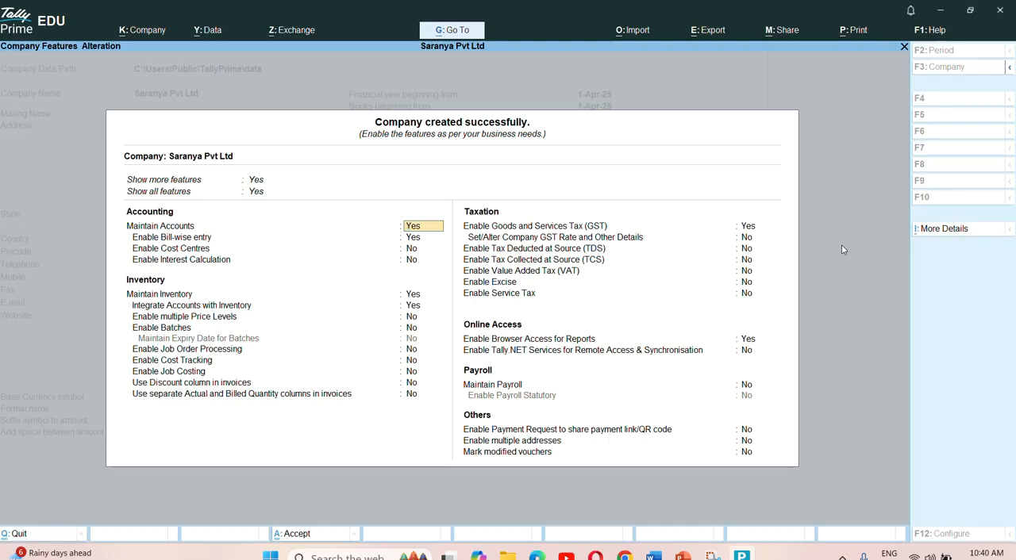
# - Keep all features shown and accept the accounting features, with Maintain Accounts and Bill-wise entry at Yes, Cost Centres and Interest Calculation at No
pyautogui.press('Up')
pyautogui.press('Up')
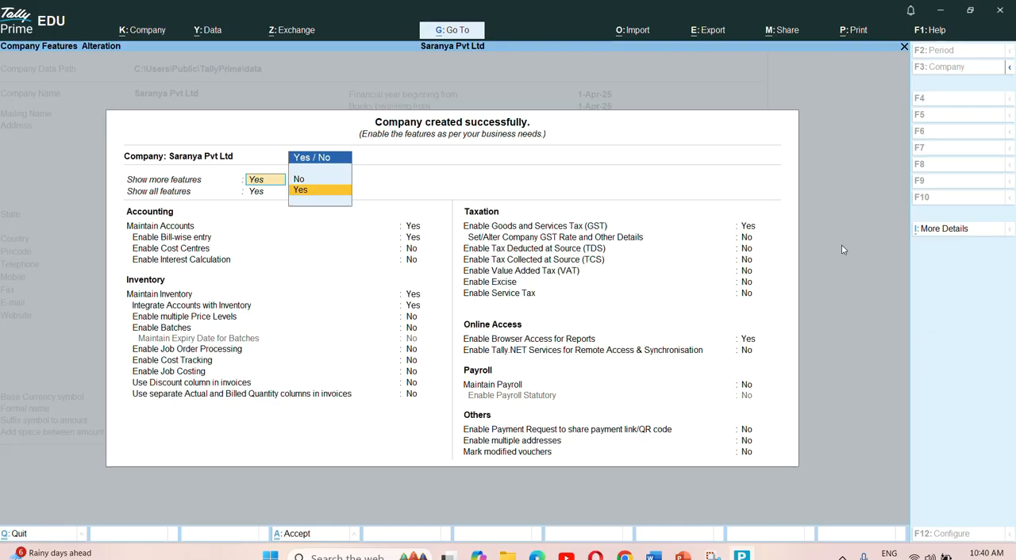
pyautogui.press('Return')
pyautogui.press('Return')
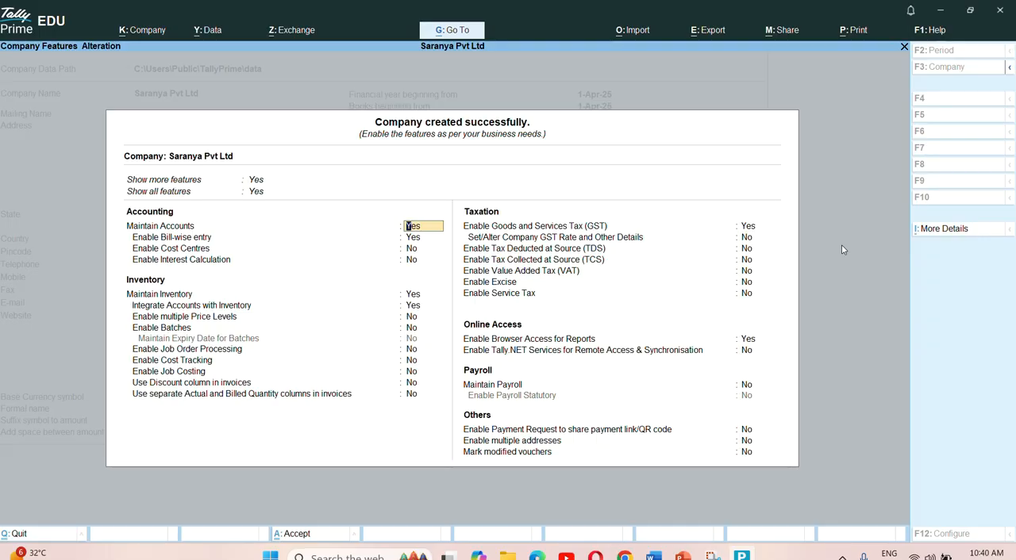
pyautogui.press('Return')
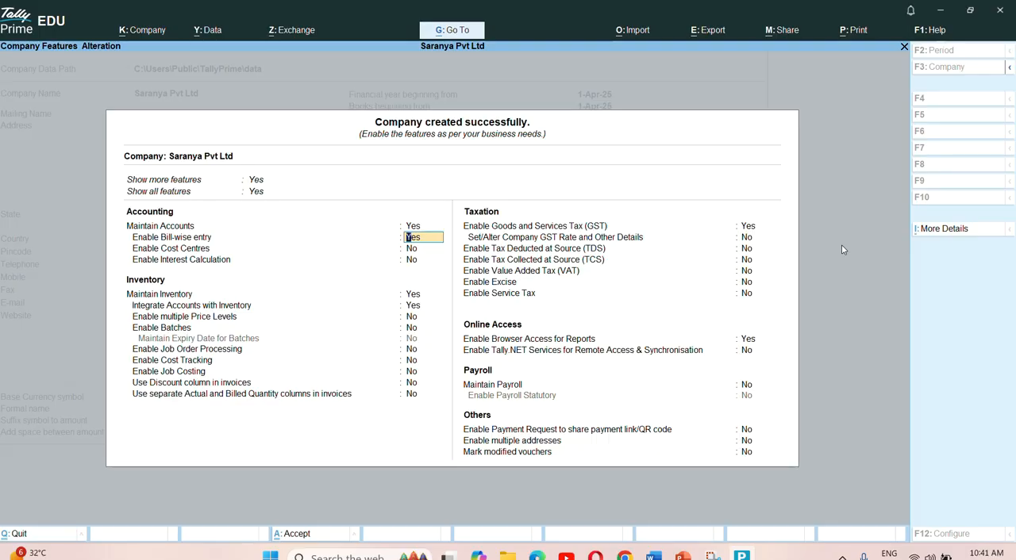
pyautogui.press('Return')
pyautogui.press('Return')
pyautogui.press('Return')
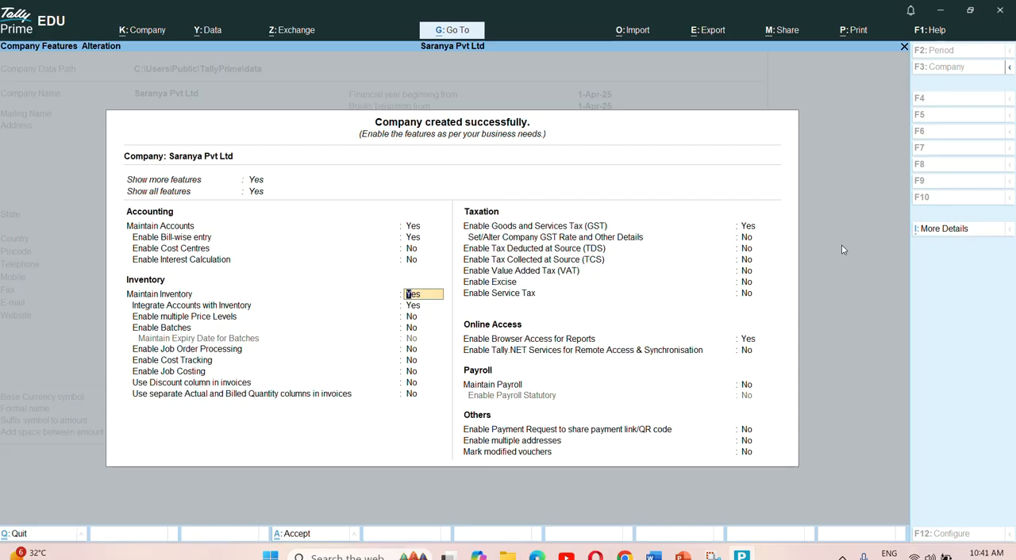
# - Look through the inventory features, from accounts integration and price levels to batches, cost tracking and job costing
pyautogui.press('Return')
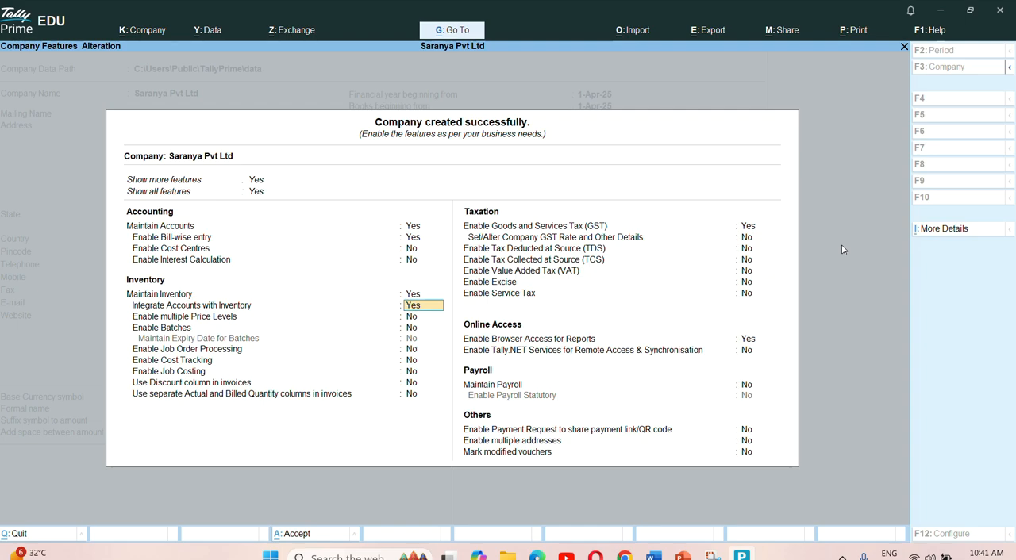
pyautogui.press('Up')
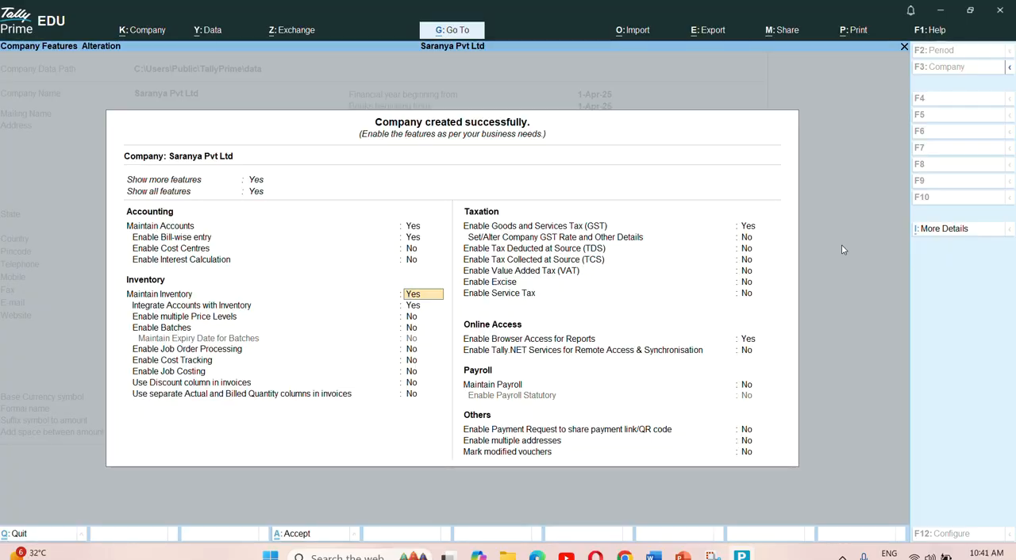
pyautogui.press('Up')
pyautogui.press('Up')
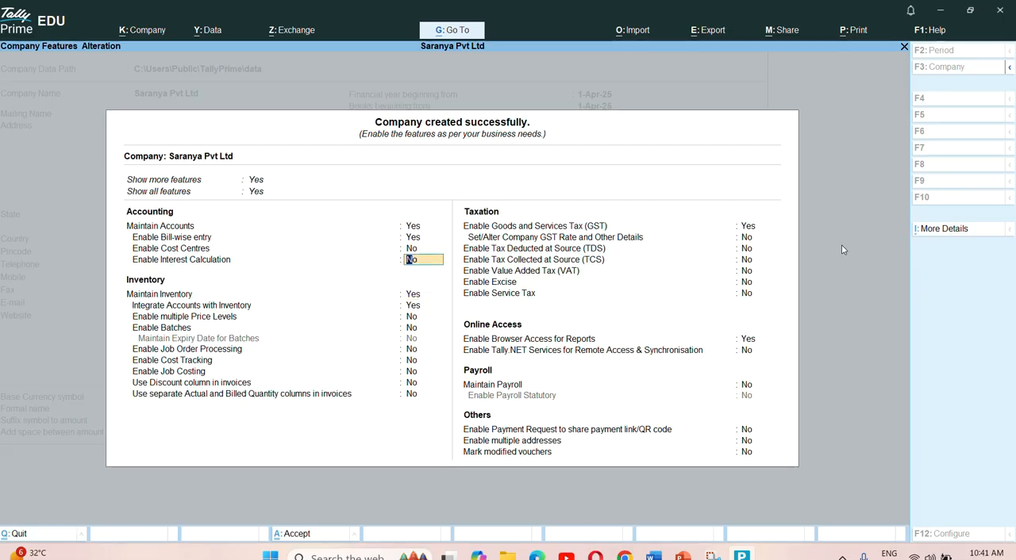
pyautogui.press('Down')
pyautogui.press('Down')
pyautogui.press('Down')
pyautogui.press('Down')
pyautogui.press('Down')
pyautogui.press('Down')
pyautogui.press('Down')
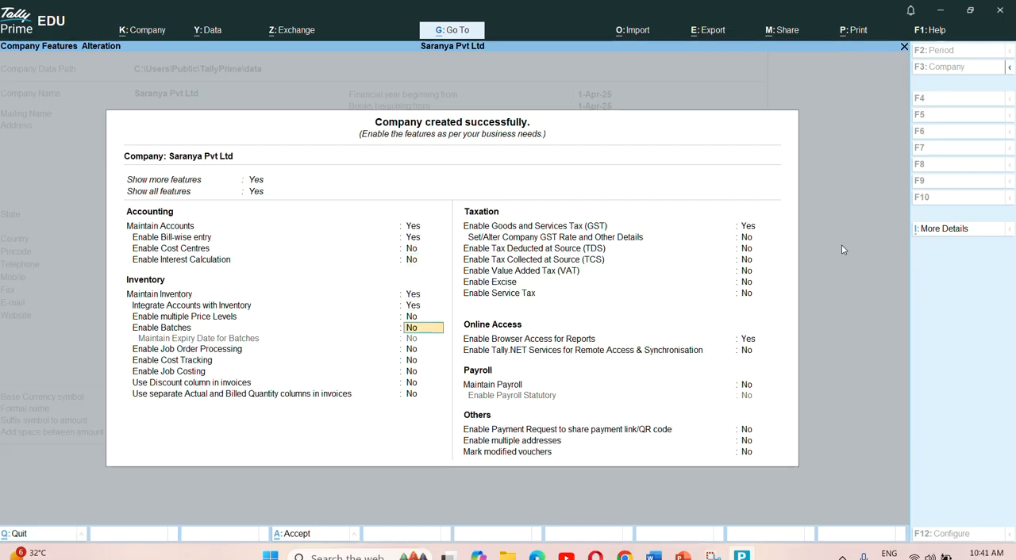
pyautogui.press('Down')
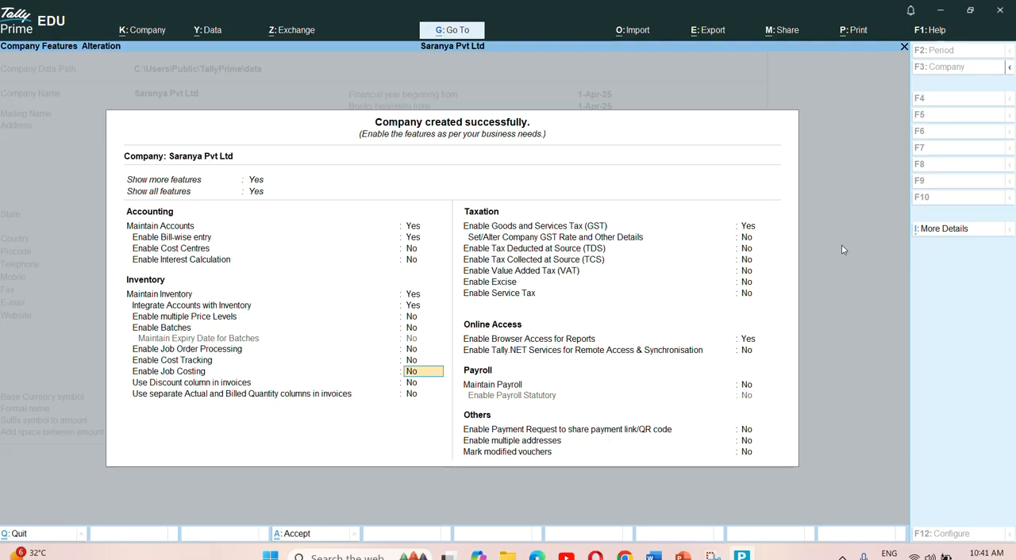
pyautogui.press('Up')
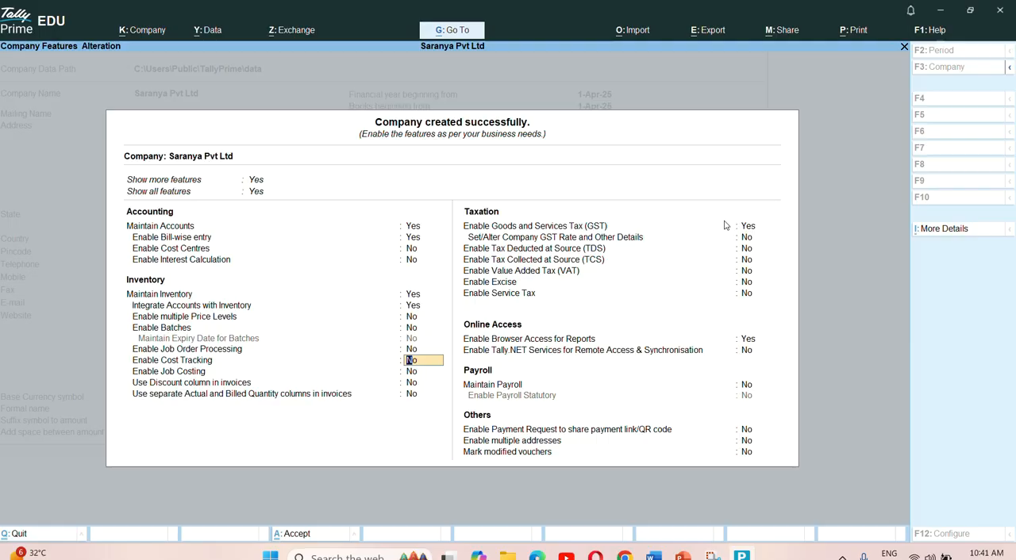
# - Look over the GST, payroll, TDS and cost centre options among the company features
pyautogui.click(758, 232)
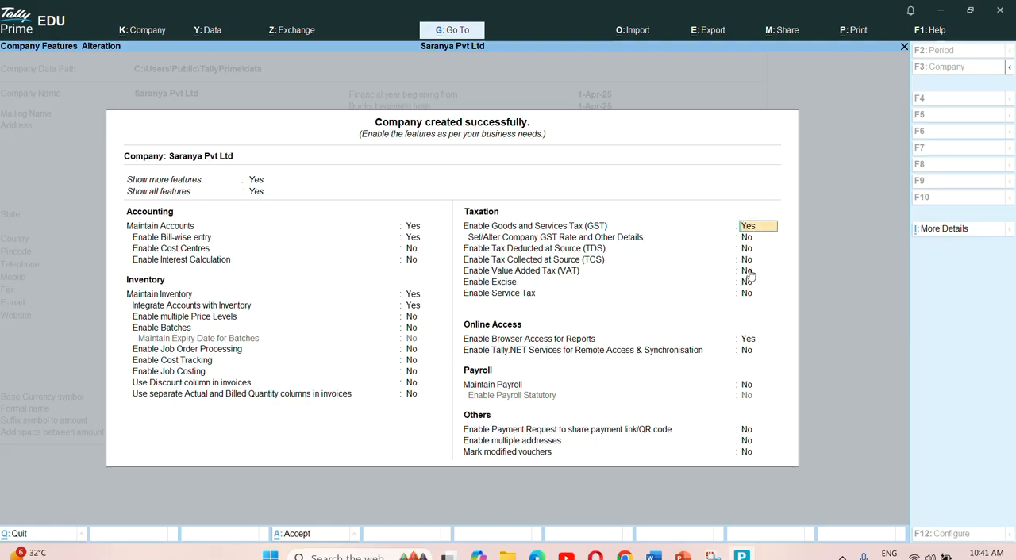
pyautogui.click(753, 388)
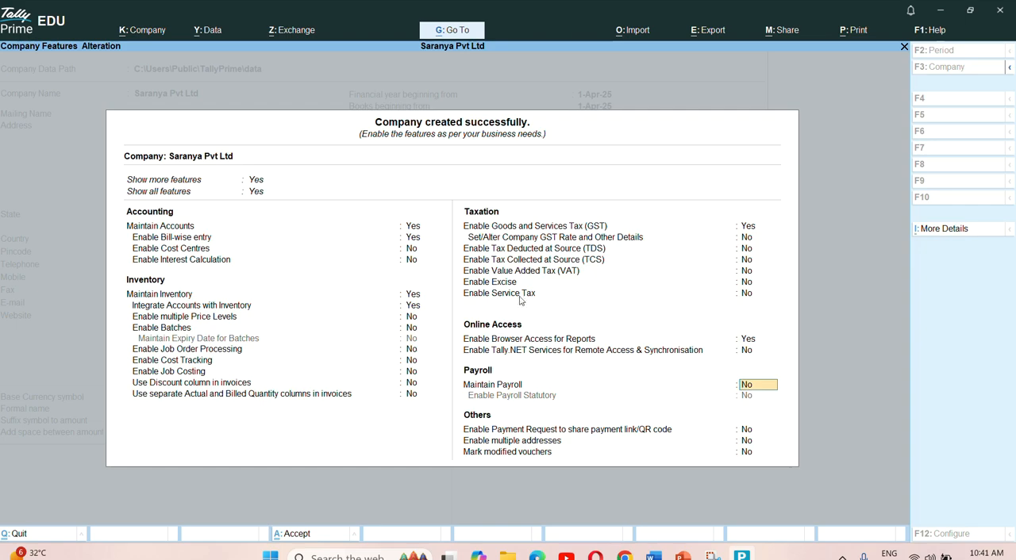
pyautogui.click(749, 250)
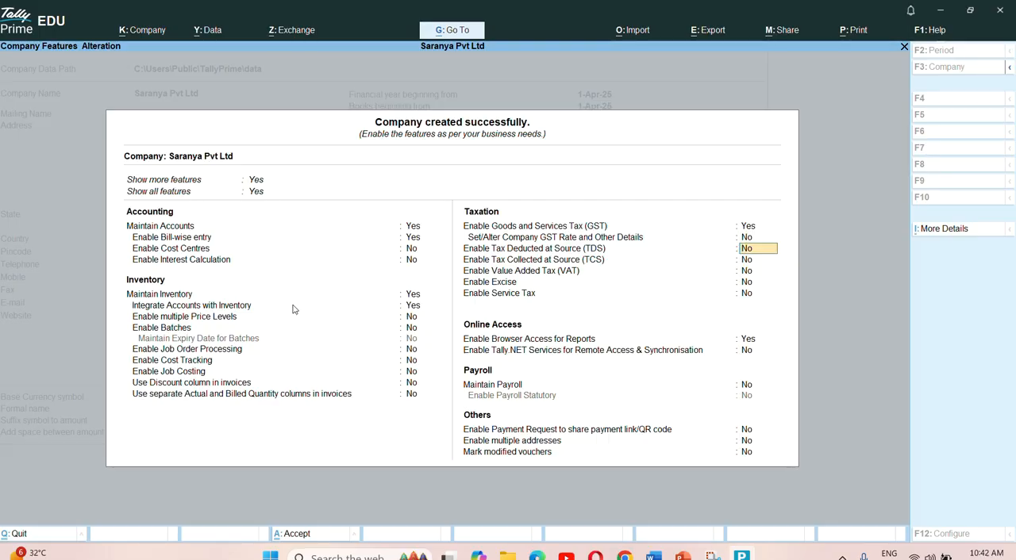
pyautogui.click(416, 248)
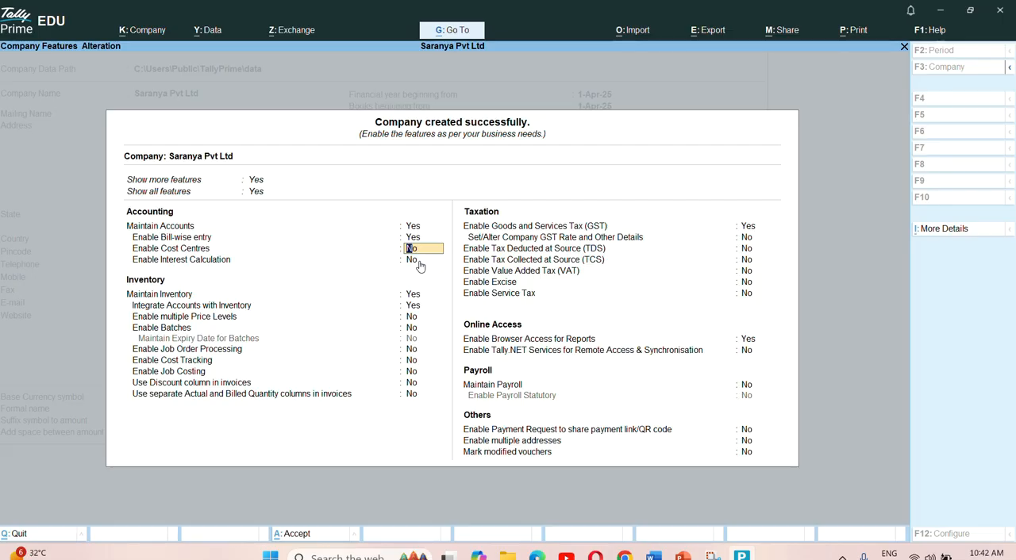
# - Keep Goods and Services Tax (GST) enabled for the company and open its GST registration details
pyautogui.press('Down')
pyautogui.press('Down')
pyautogui.press('Down')
pyautogui.press('Down')
pyautogui.press('Down')
pyautogui.press('Down')
pyautogui.press('Down')
pyautogui.press('Down')
pyautogui.press('Down')
pyautogui.press('Down')
pyautogui.press('Down')
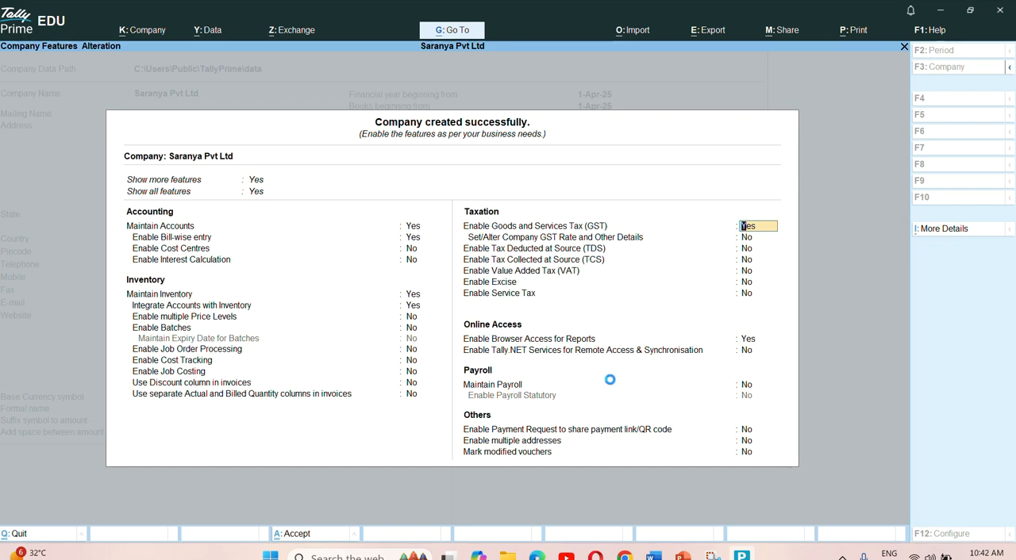
pyautogui.press('Return')
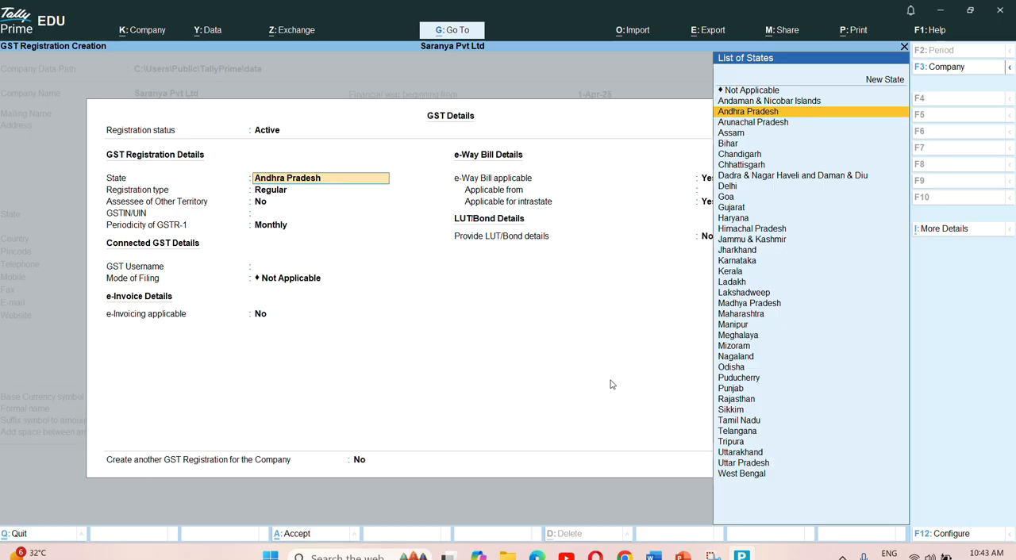
# - Set the GST registration to state Andhra Pradesh, type Regular and Assessee of Other Territory No
pyautogui.press('Return')
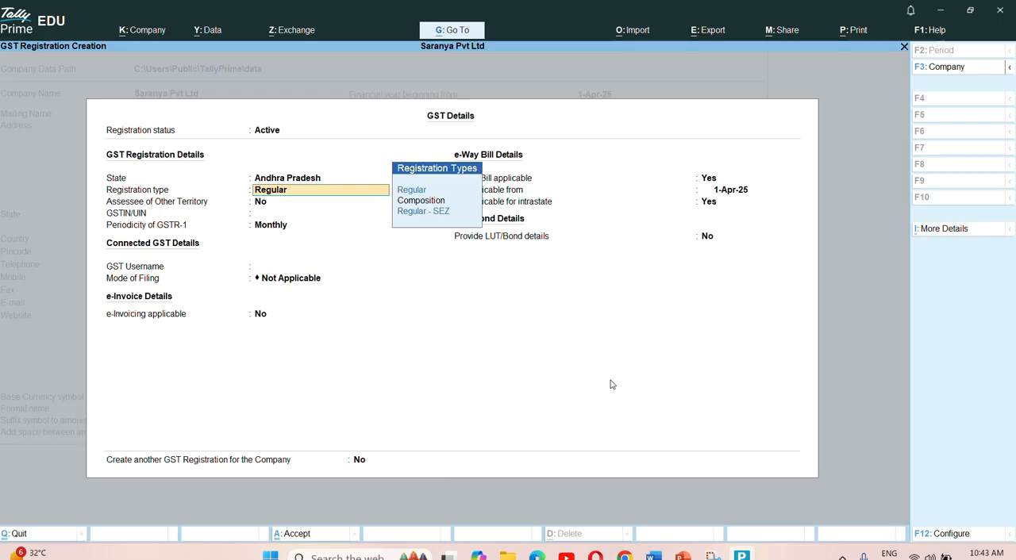
pyautogui.press('Down')
pyautogui.press('Down')
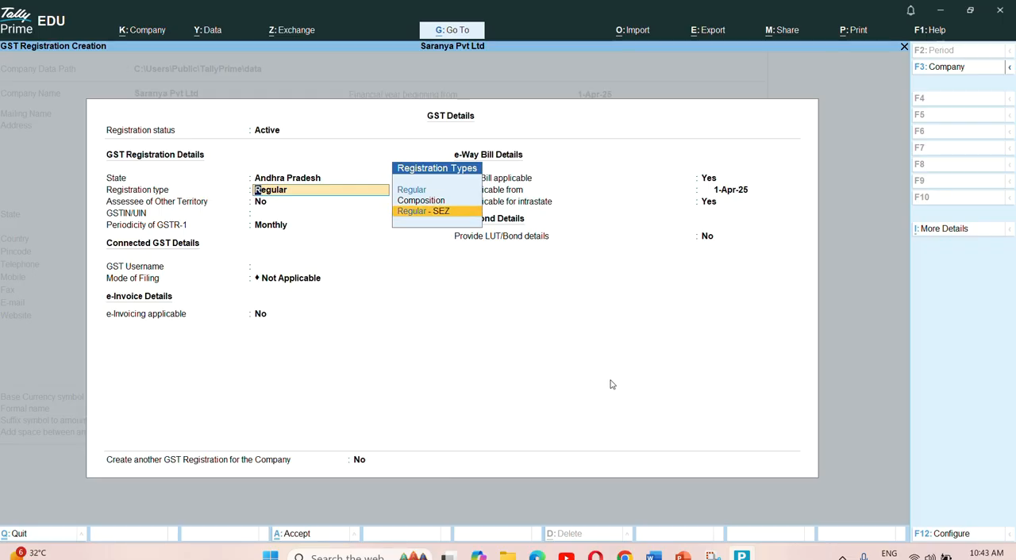
pyautogui.press('Up')
pyautogui.press('Up')
pyautogui.press('Return')
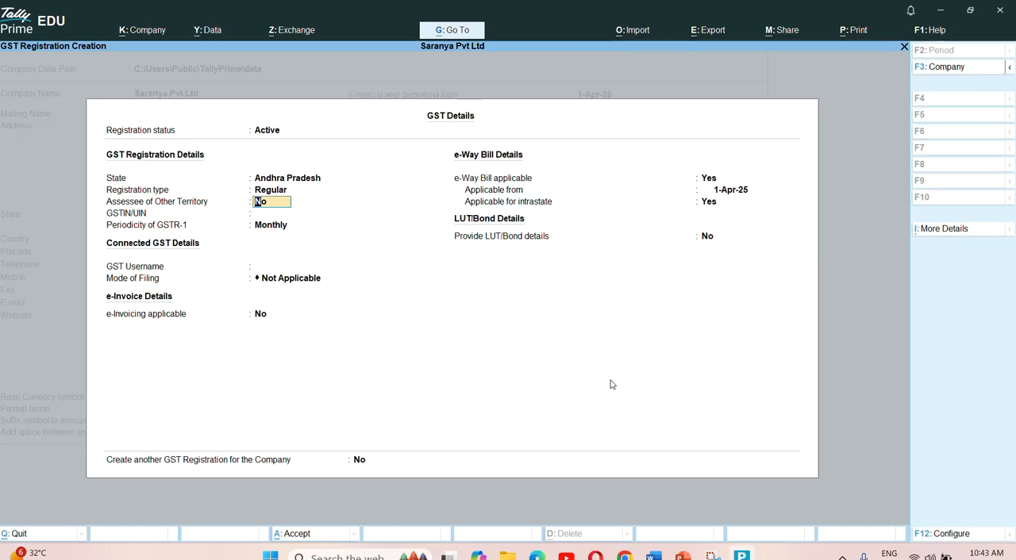
pyautogui.press('Return')
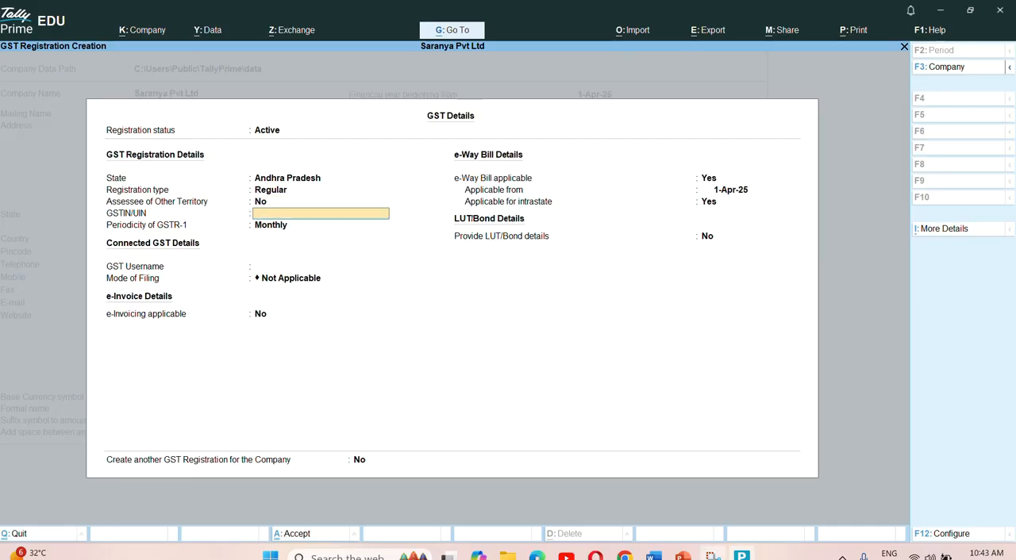
# - Copy the company's GST number from the exercise document in Word and enter it as the GSTIN/UIN in TallyPrime
pyautogui.moveTo(654, 556)
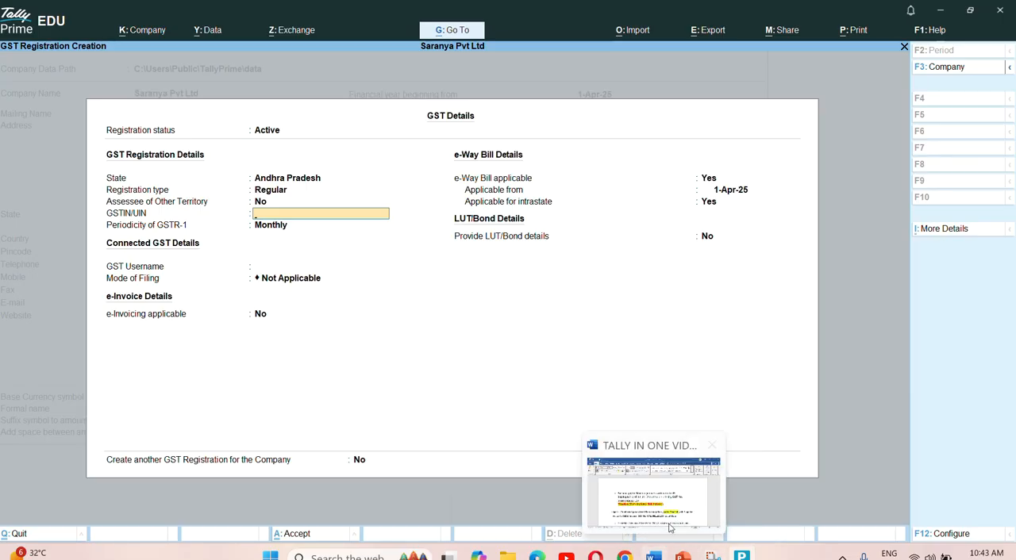
pyautogui.click(654, 556)
pyautogui.moveTo(229, 328); pyautogui.dragTo(444, 331)
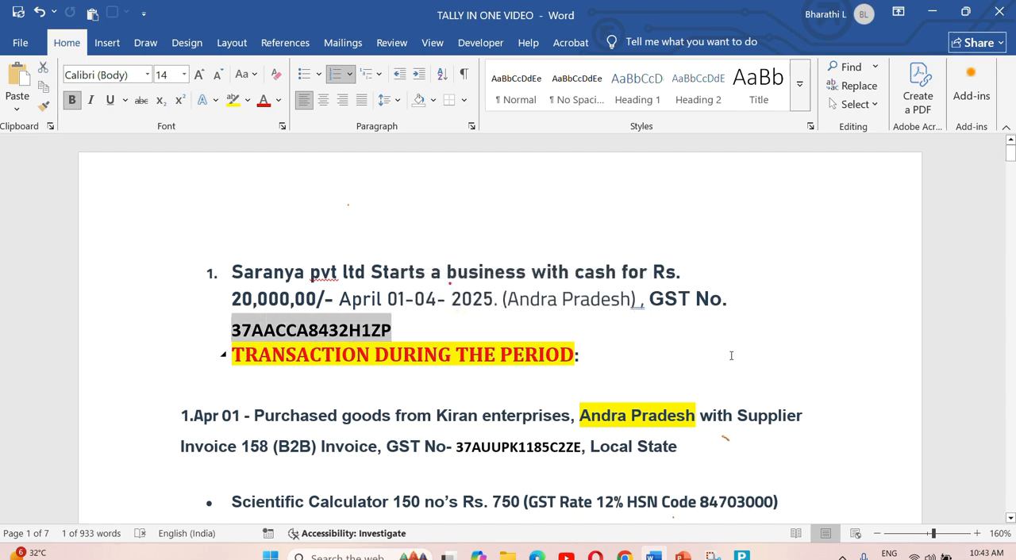
pyautogui.hotkey('ctrl', 'c')
pyautogui.hotkey('alt', 'Tab')
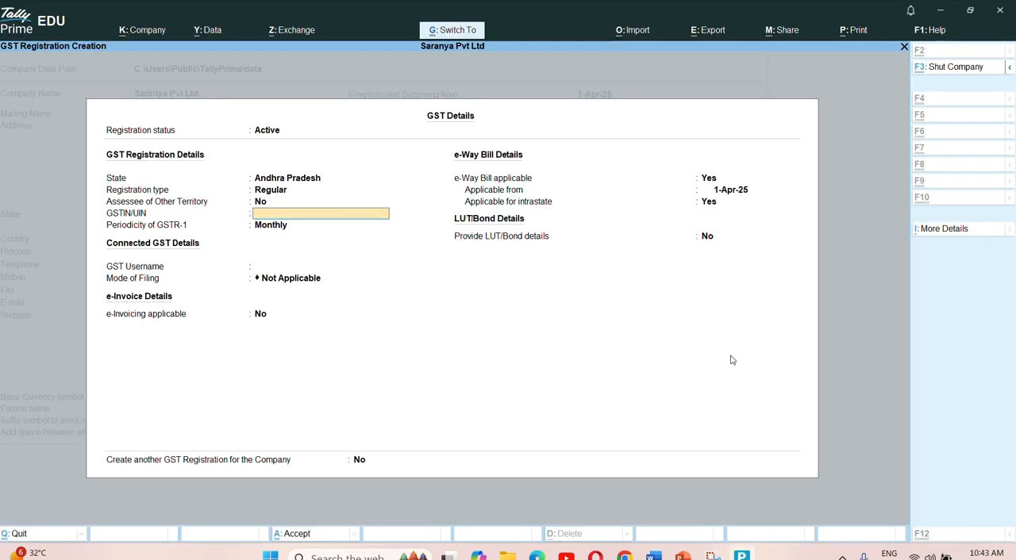
pyautogui.hotkey('ctrl', 'v')
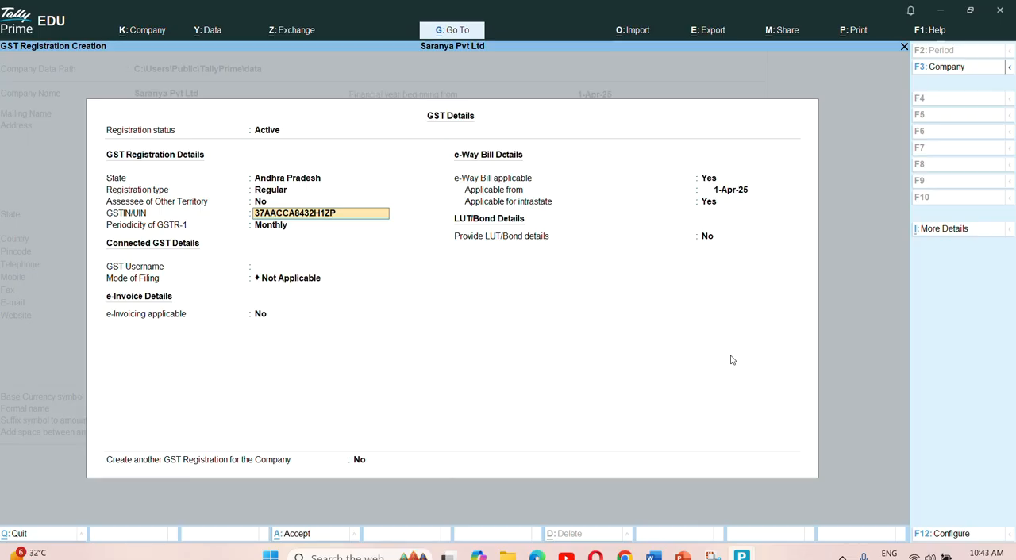
pyautogui.press('Return')
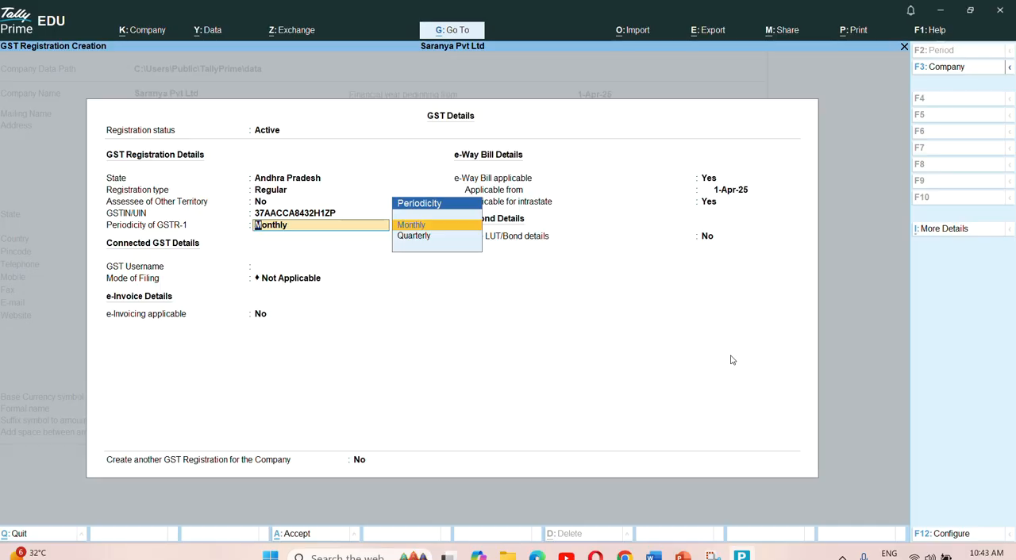
# - Keep the periodicity of GSTR-1 set to Monthly
pyautogui.press('Down')
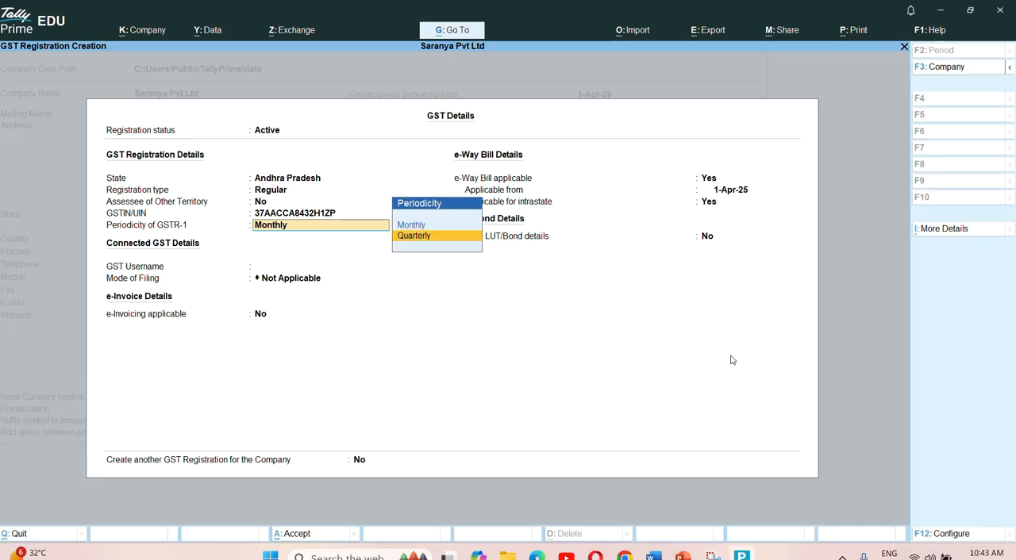
pyautogui.press('Up')
pyautogui.press('Return')
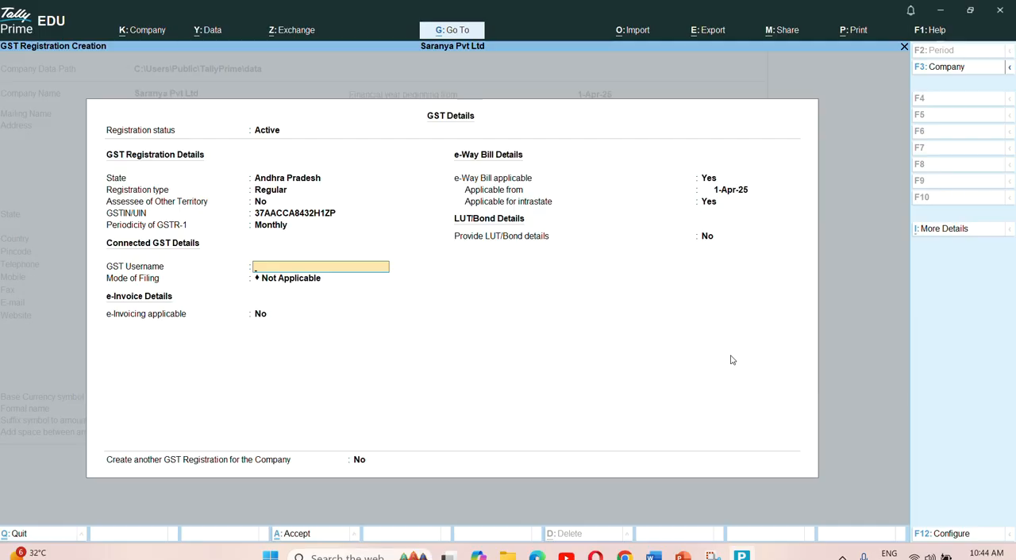
# - Leave the GST username blank and set the mode of filing to EVC
pyautogui.press('Return')
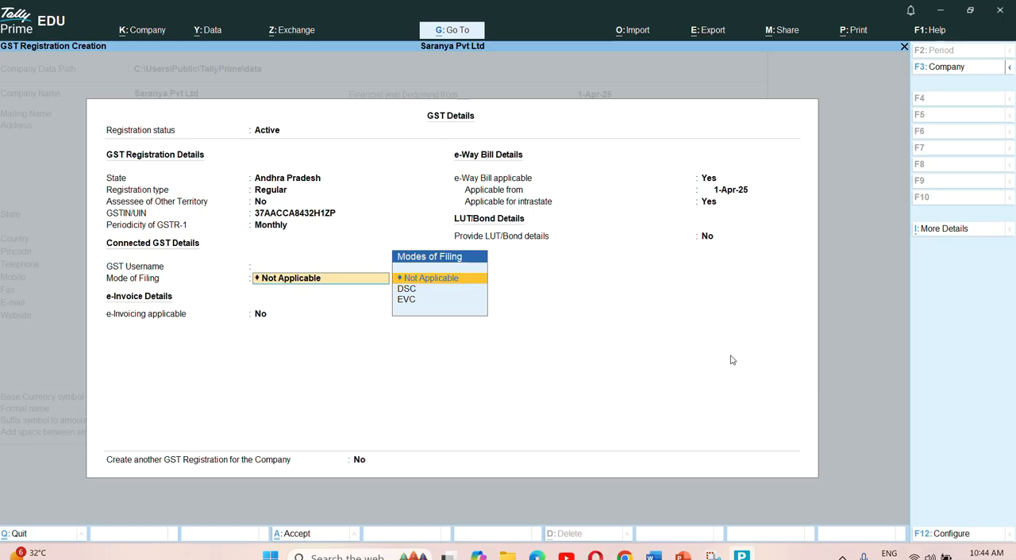
pyautogui.press('Down')
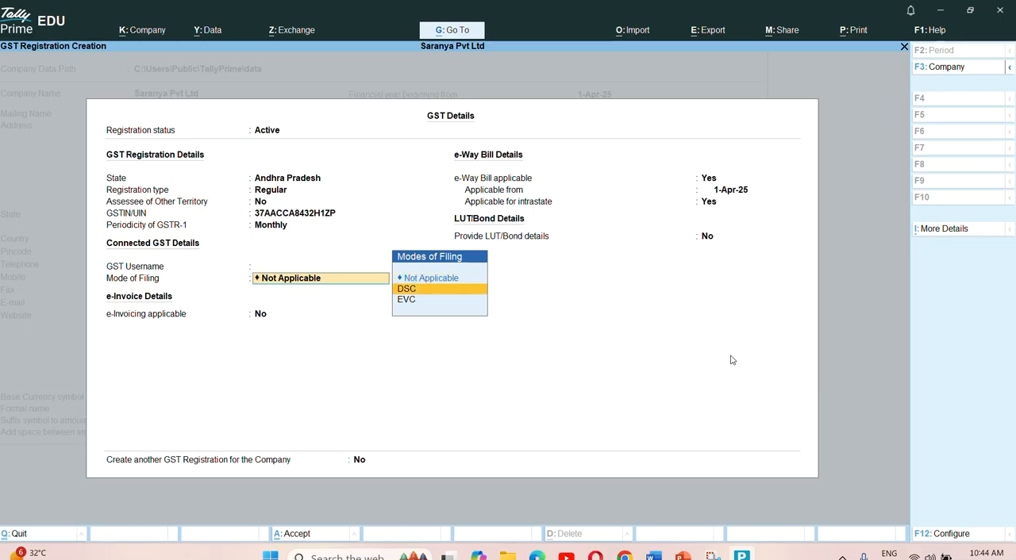
pyautogui.press('Down')
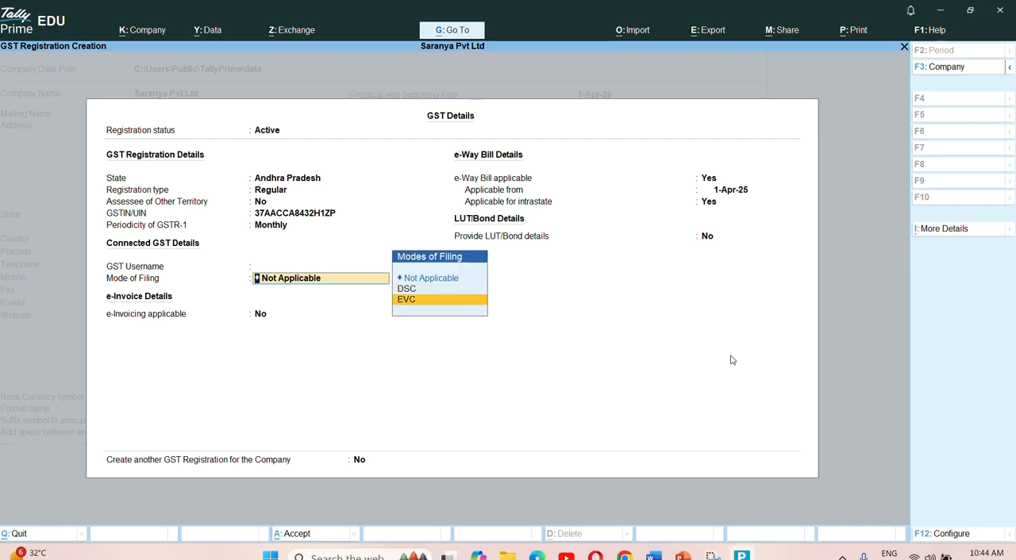
pyautogui.press('Up')
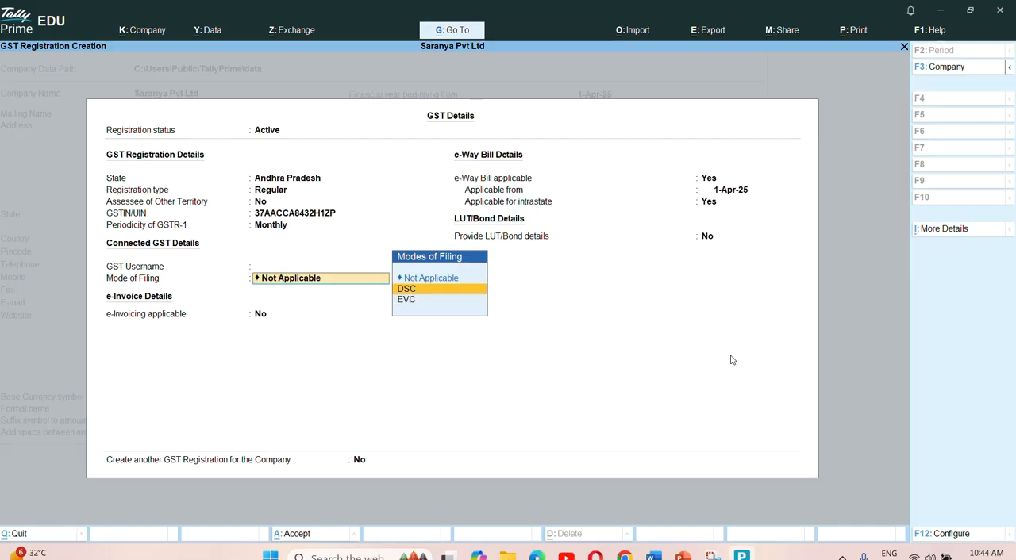
pyautogui.press('Down')
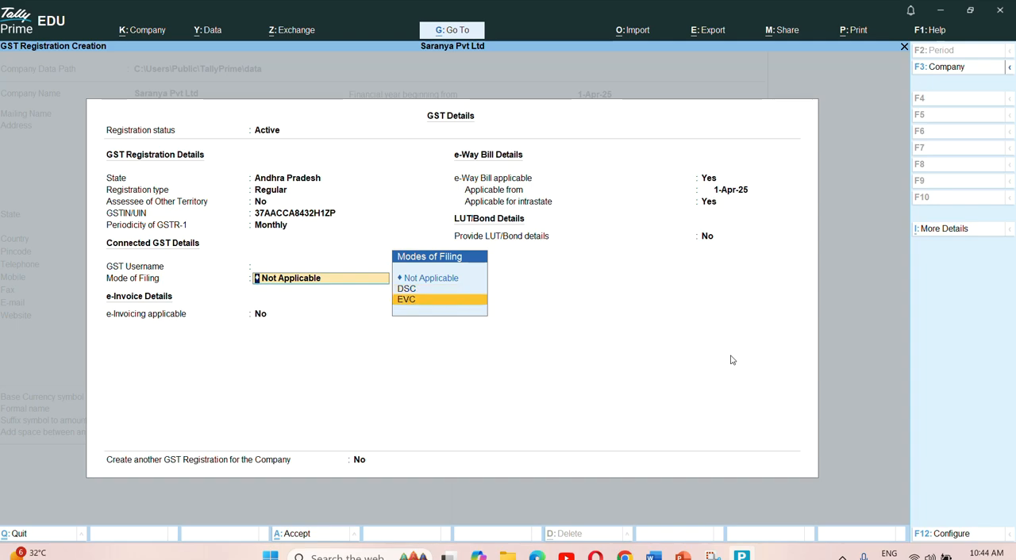
pyautogui.press('Return')
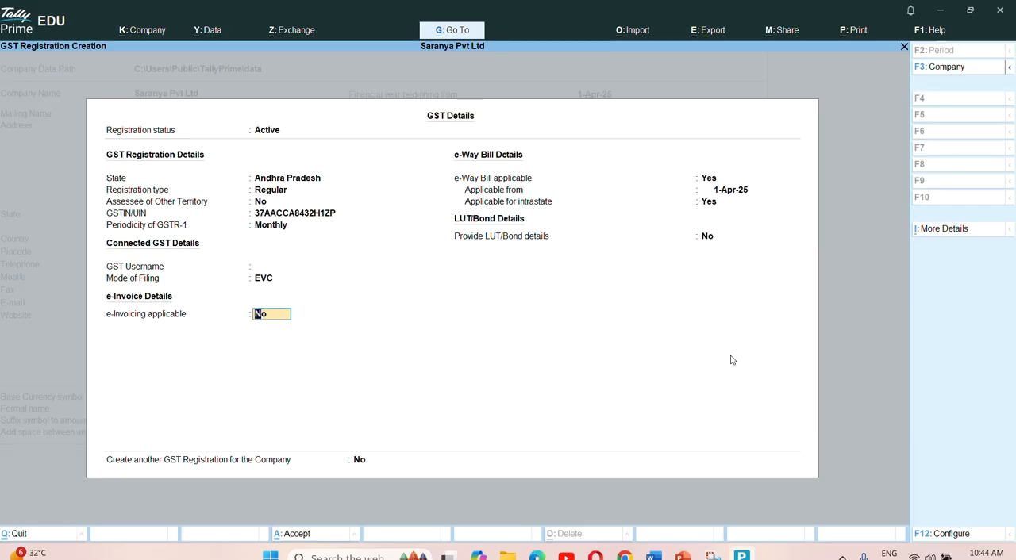
# - Make e-Invoicing applicable from 1-Apr-25 with Tirupathi as the place the invoice is billed from
pyautogui.write('yes')
pyautogui.press('Return')
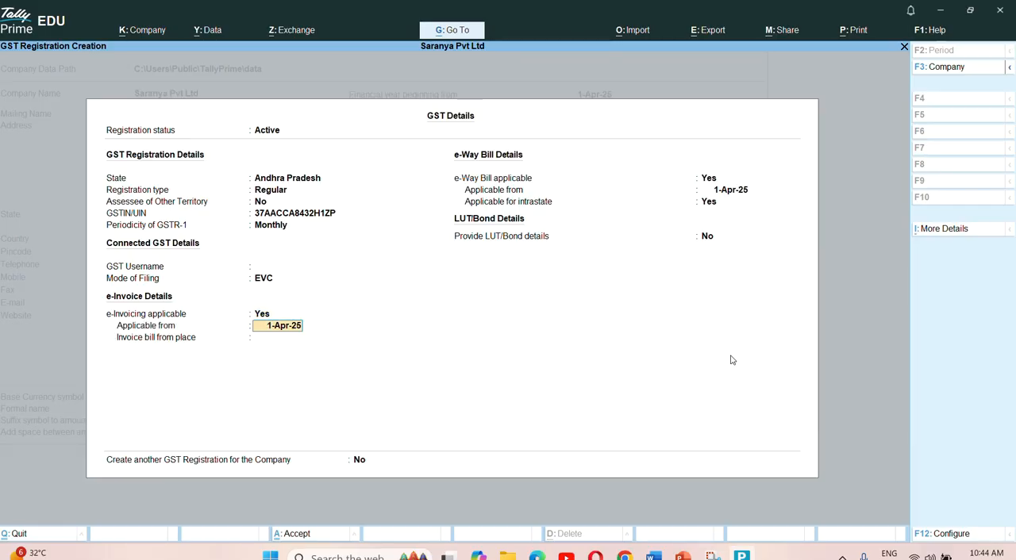
pyautogui.press('Return')
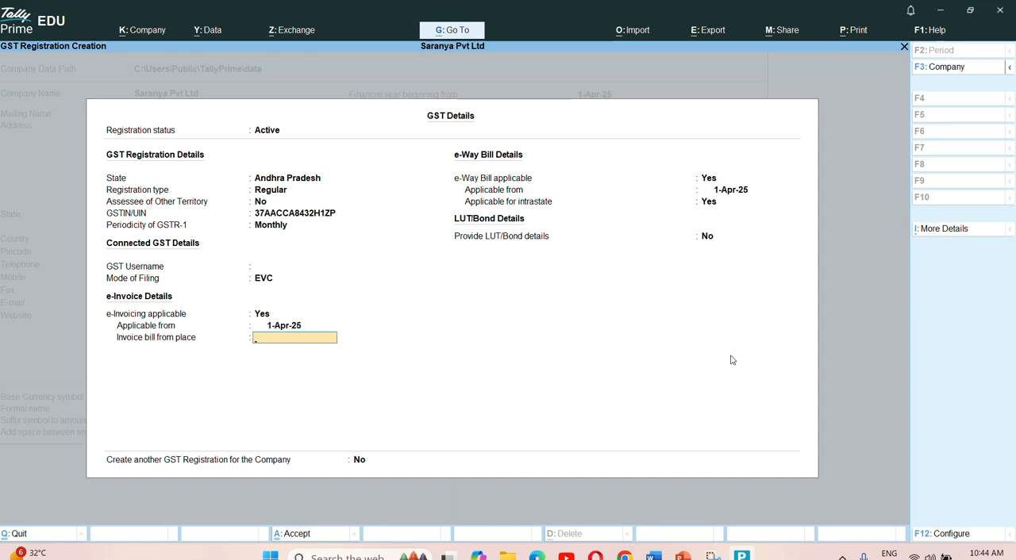
pyautogui.write('Tirupathi')
pyautogui.press('Return')
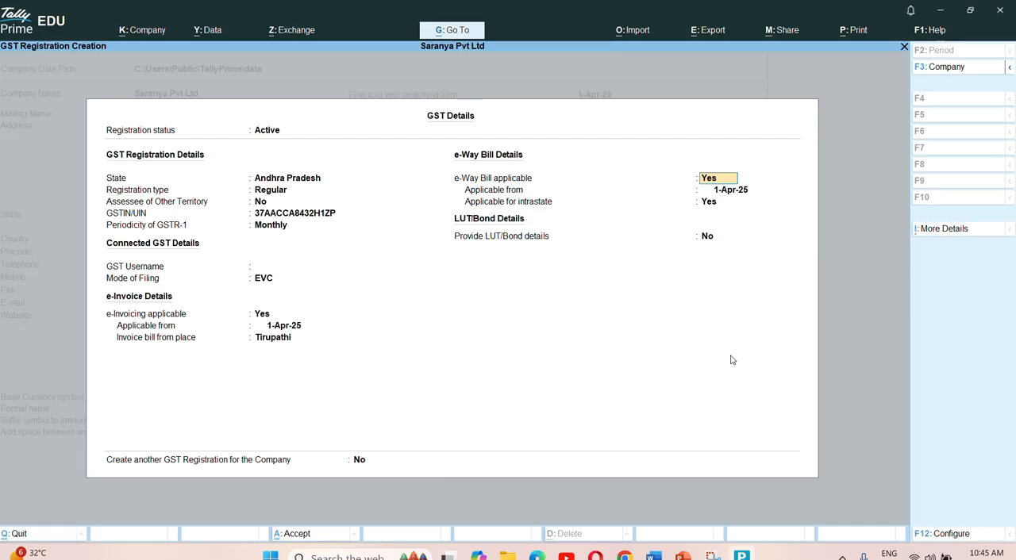
# - Keep e-Way Bill applicable from 1-Apr-25 including intrastate, with LUT/Bond details at No, and accept the GST registration
pyautogui.press('Return')
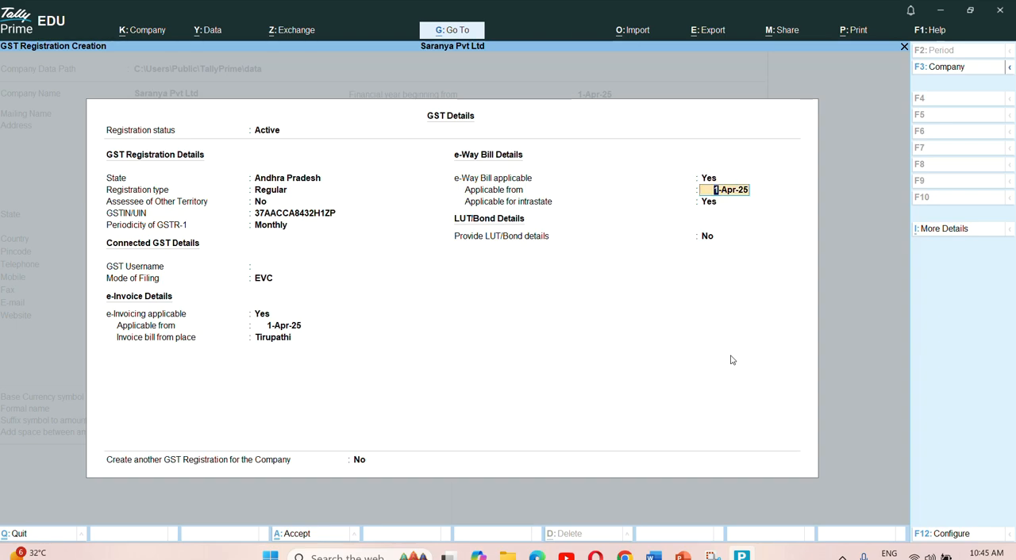
pyautogui.press('Return')
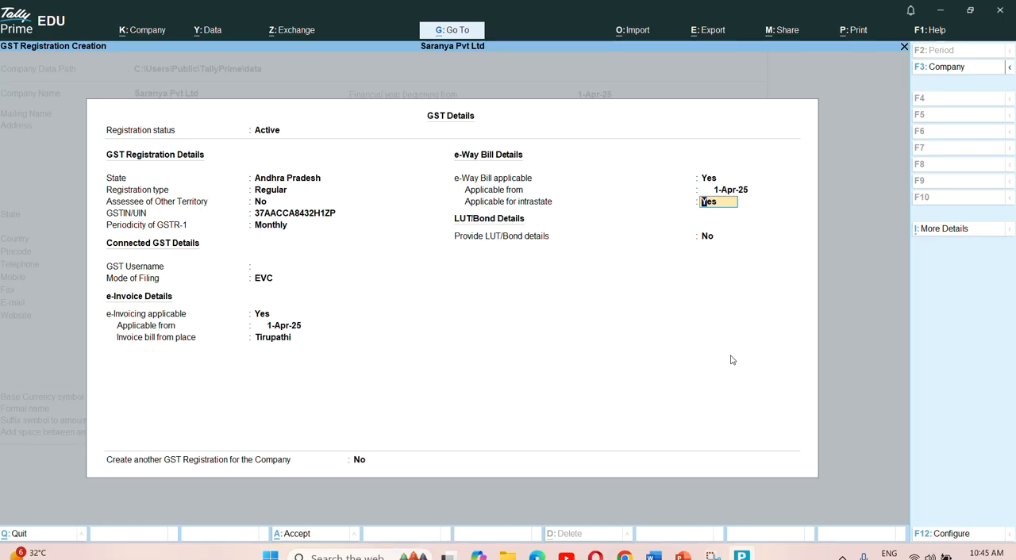
pyautogui.press('Return')
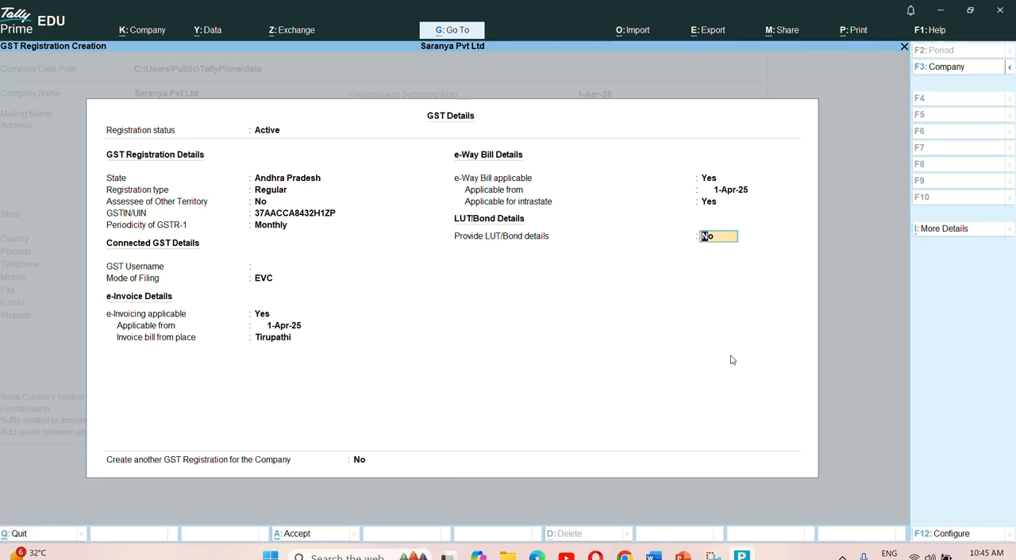
pyautogui.press('Return')
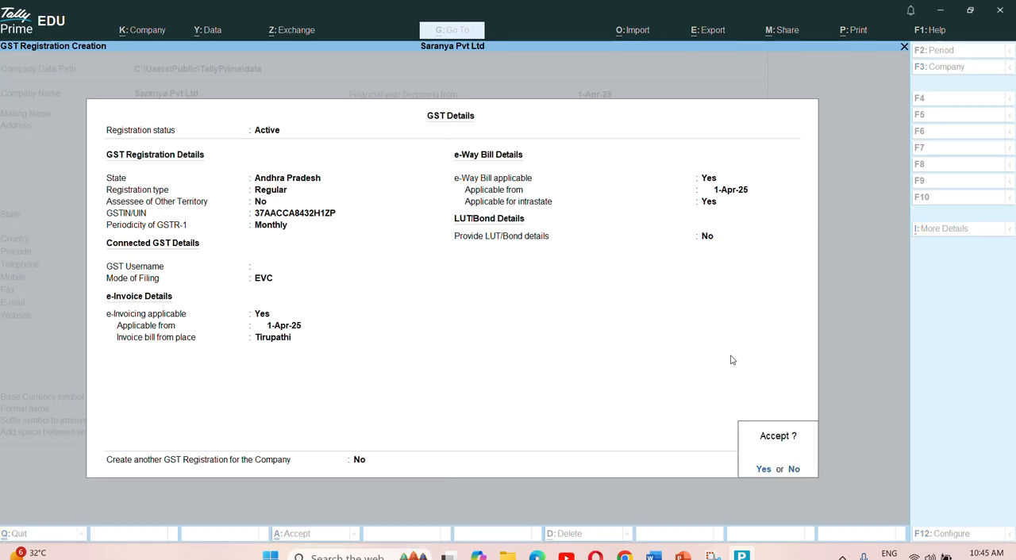
pyautogui.press('Return')
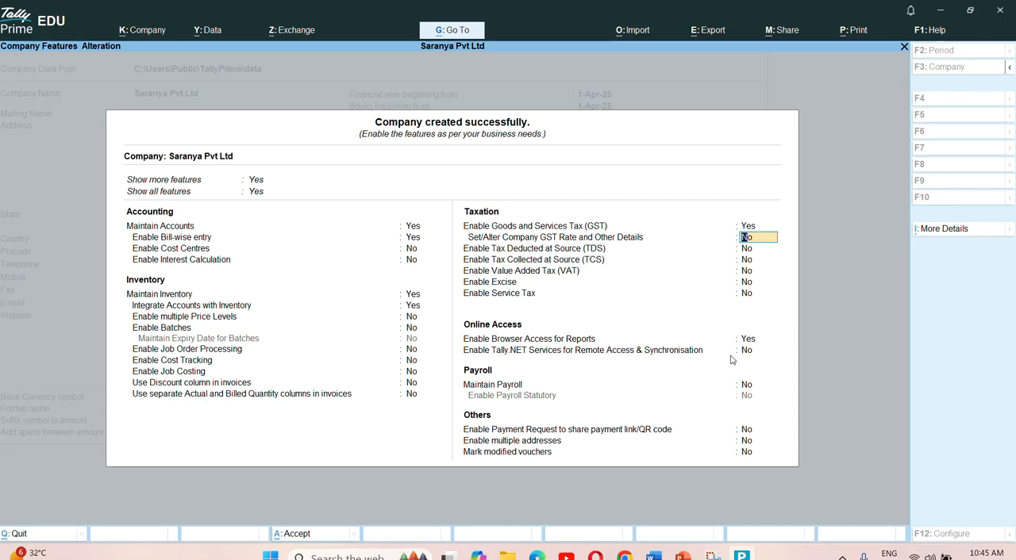
# - Enable Set/Alter Company GST Rate and Other Details, and leave the HSN/SAC and GST rate details Not Defined
pyautogui.write('yes')
pyautogui.press('Return')
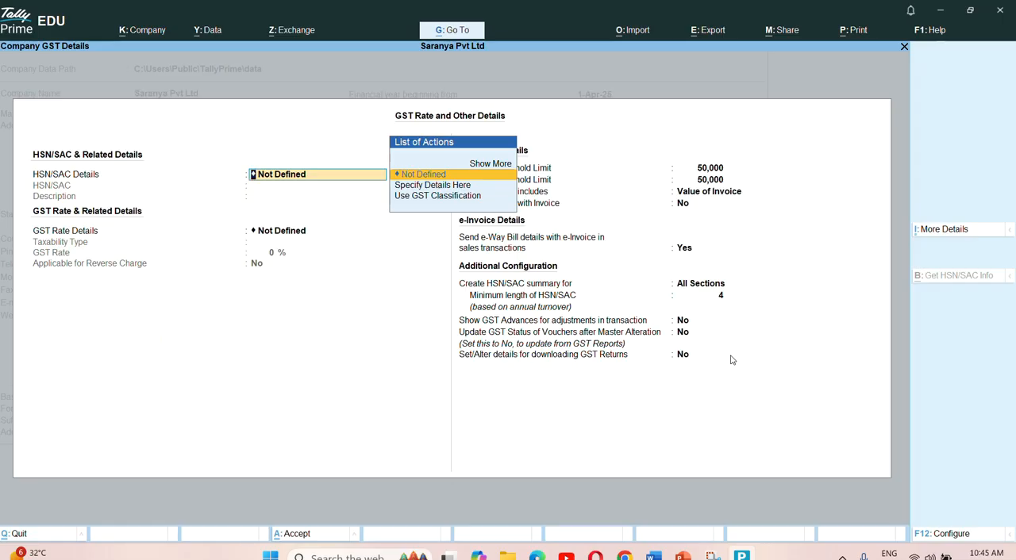
pyautogui.press('Return')
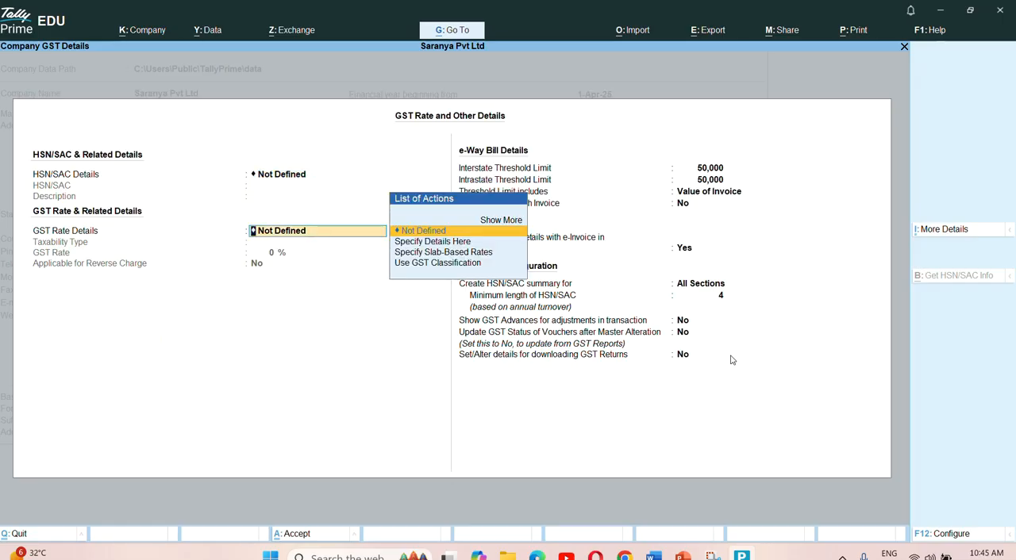
pyautogui.press('Return')
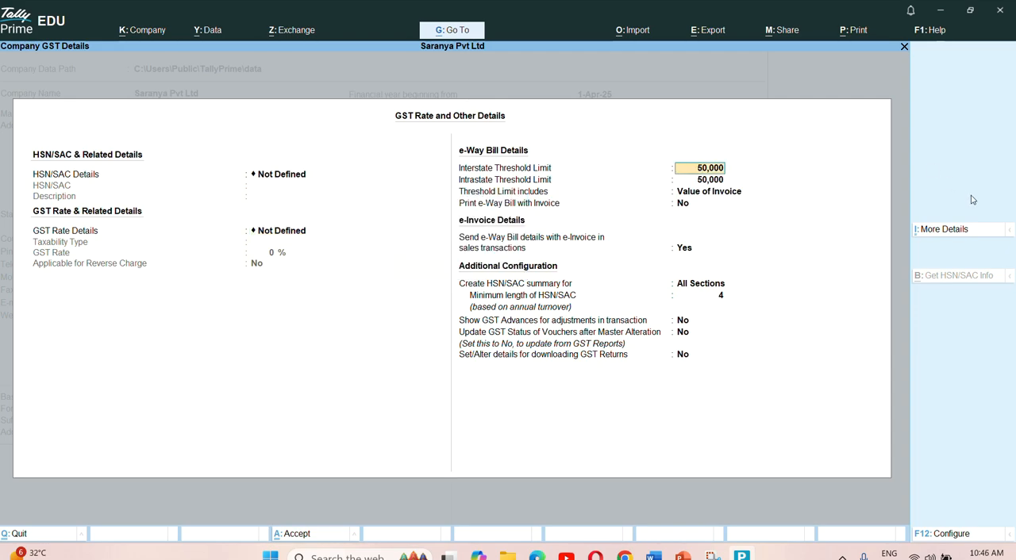
# - Show the full list of further company GST details and keep the Separate B2B & B2C HSN Summary applicable from 1-May-25
pyautogui.click(944, 229)
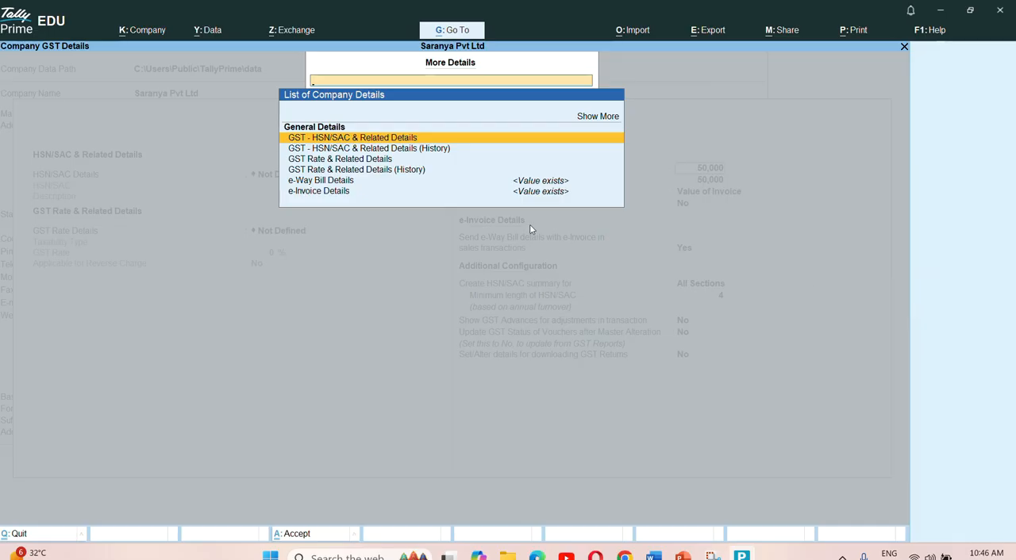
pyautogui.press('Down')
pyautogui.press('Down')
pyautogui.press('Down')
pyautogui.press('Down')
pyautogui.press('Down')
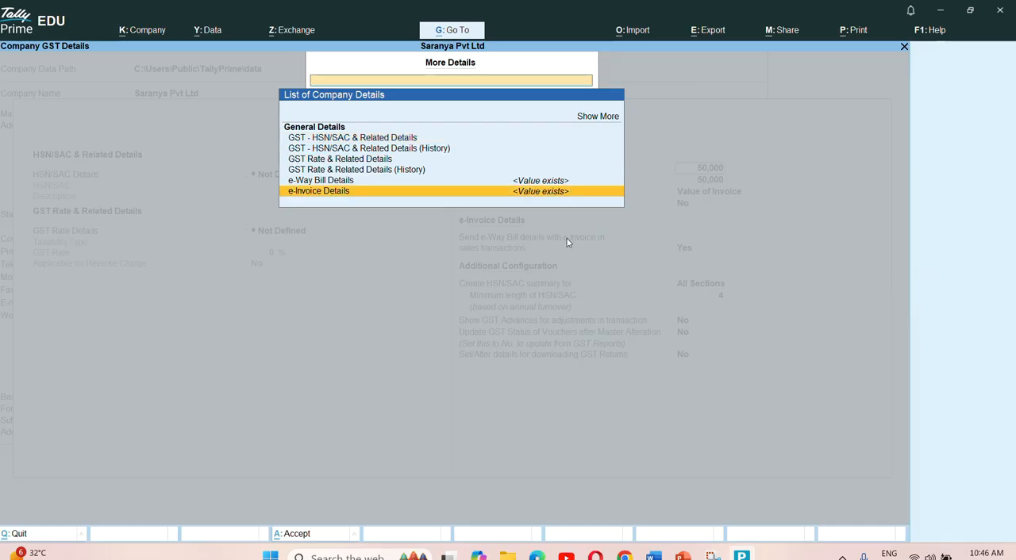
pyautogui.click(594, 119)
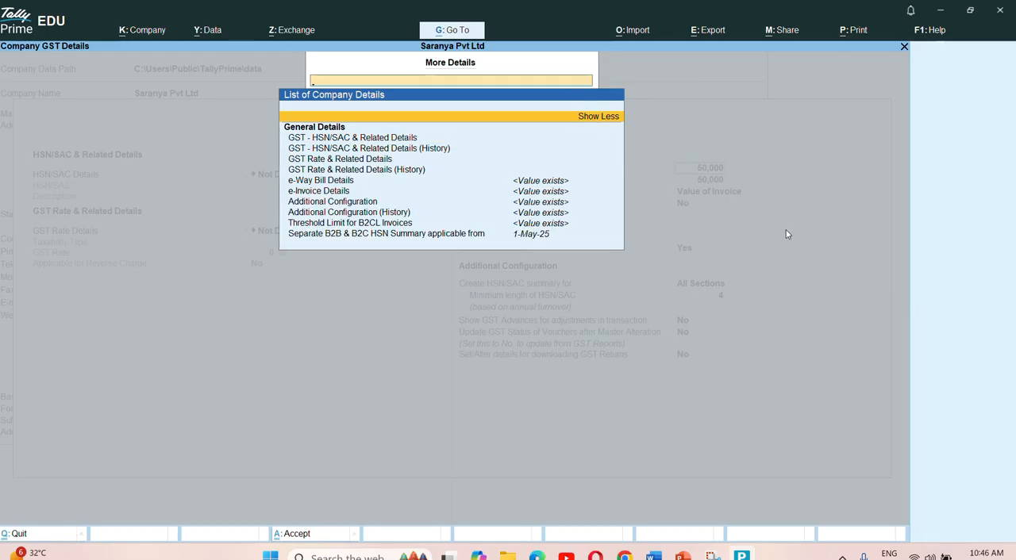
pyautogui.press('Down')
pyautogui.press('Down')
pyautogui.press('Down')
pyautogui.press('Down')
pyautogui.press('Down')
pyautogui.press('Down')
pyautogui.press('Down')
pyautogui.press('Down')
pyautogui.press('Down')
pyautogui.press('Down')
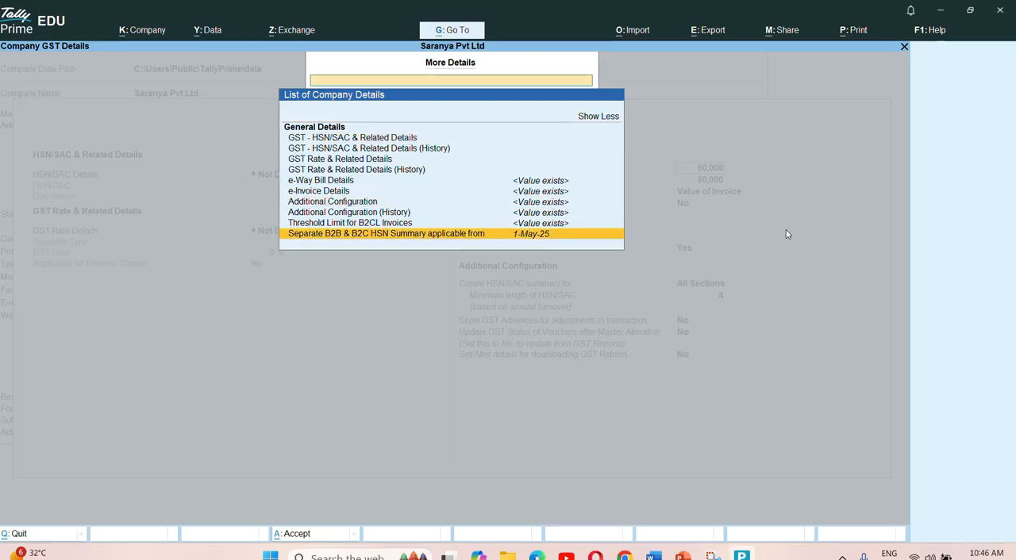
pyautogui.press('Return')
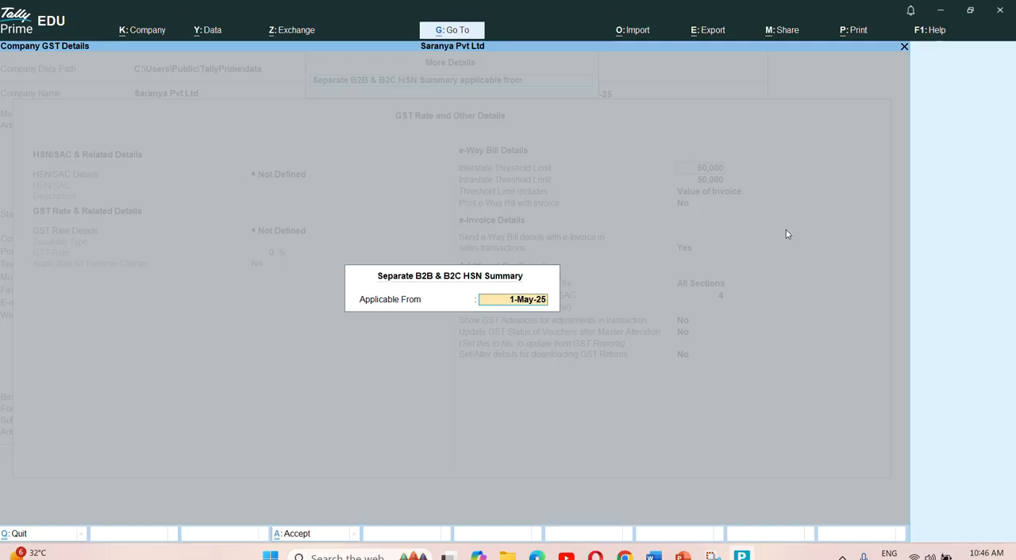
pyautogui.press('Return')
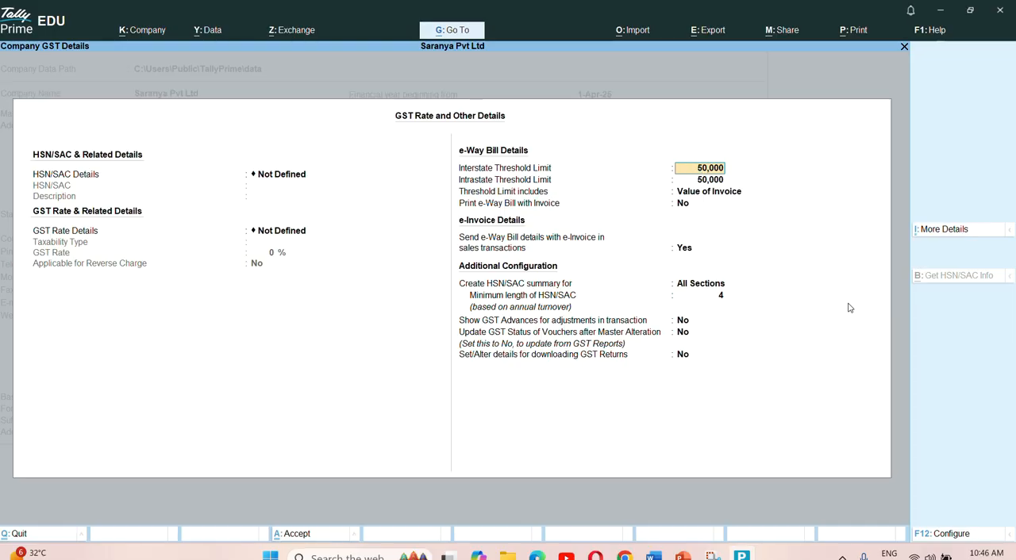
# - Keep the interstate and intrastate e-Way Bill threshold limits at 50,000, based on Value of Invoice
pyautogui.press('Return')
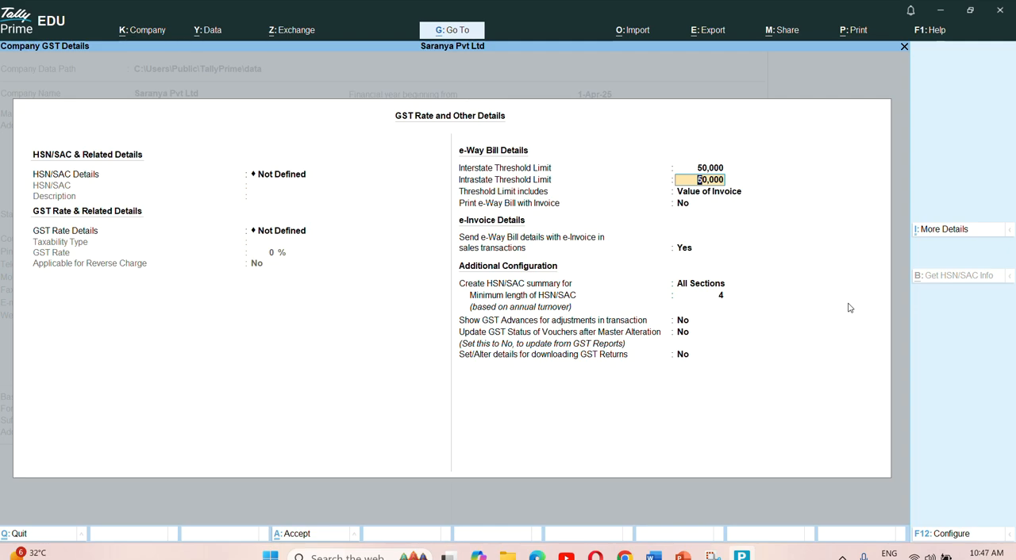
pyautogui.press('Return')
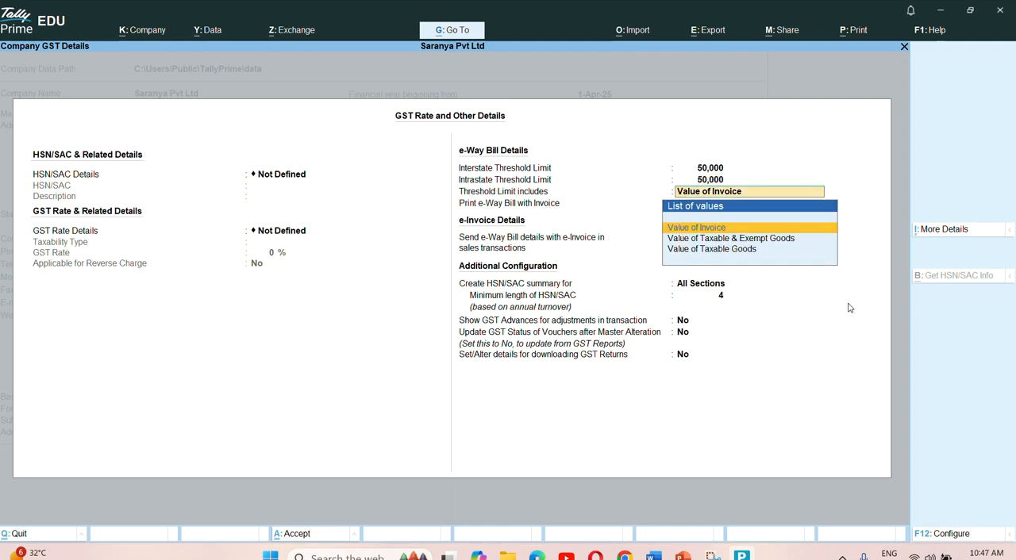
pyautogui.press('Return')
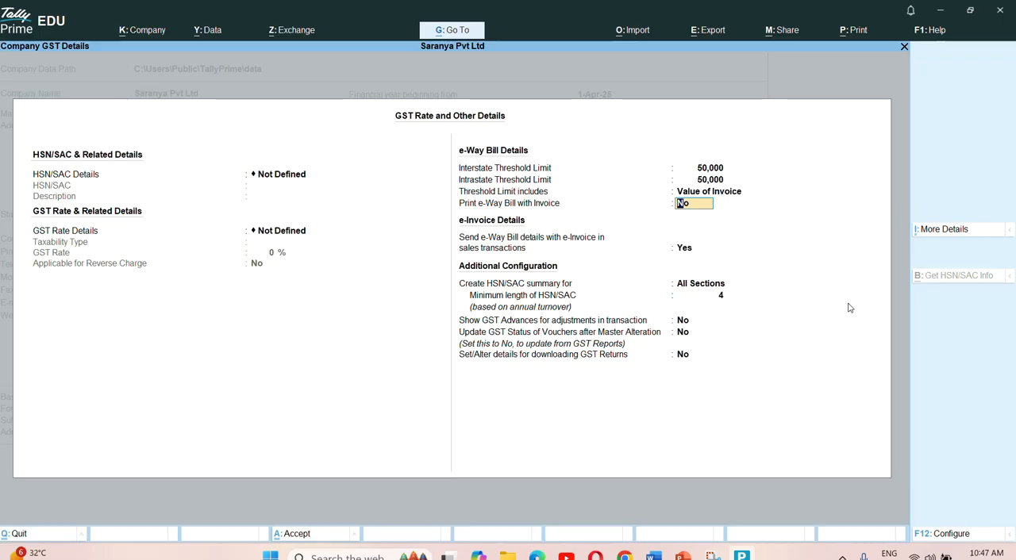
# - Set Print e-Way Bill with Invoice to Yes and keep sending e-Way Bill details with e-Invoice in sales transactions
pyautogui.write('yes')
pyautogui.press('Return')
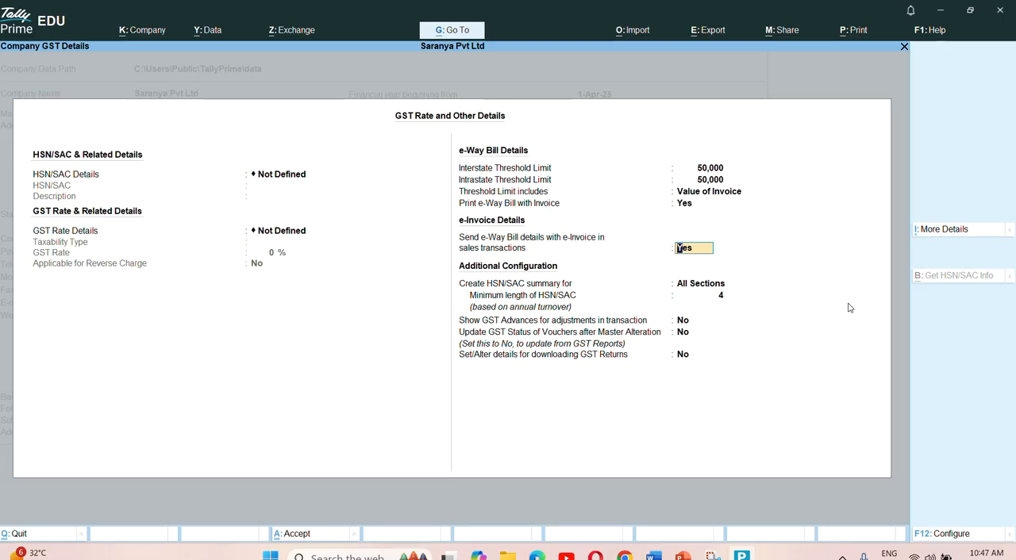
pyautogui.press('Return')
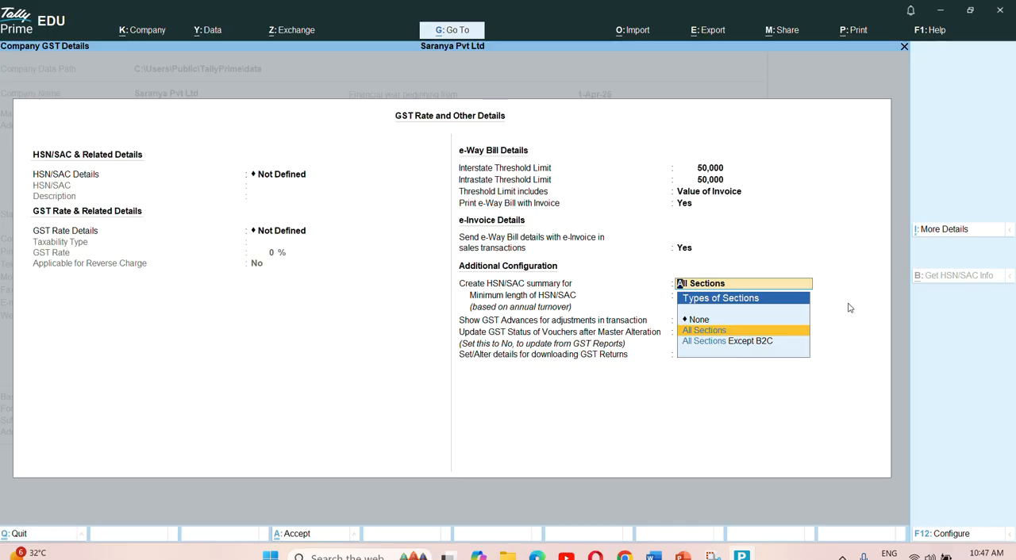
# - Keep the HSN/SAC summary for All Sections and set the minimum length of HSN/SAC to 6
pyautogui.press('Return')
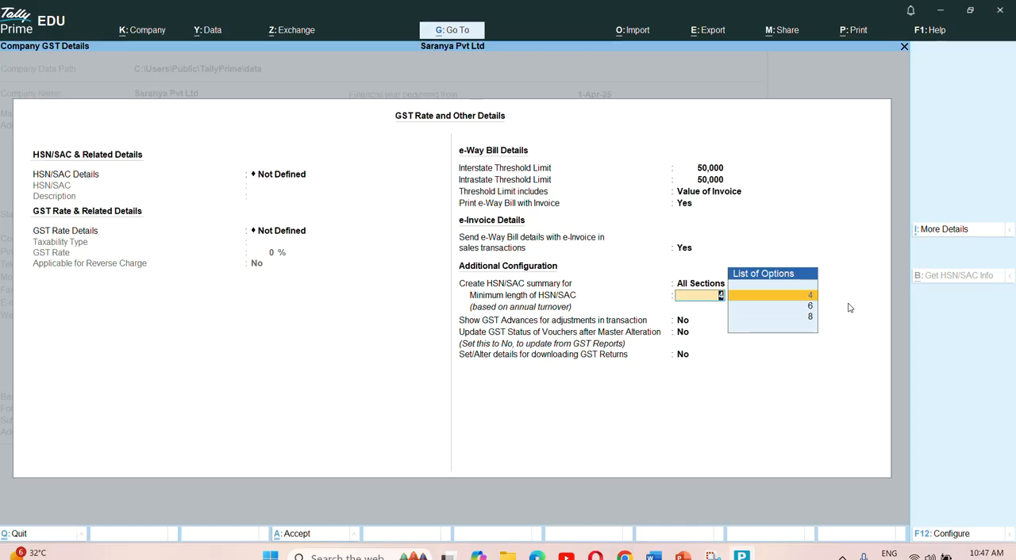
pyautogui.press('Down')
pyautogui.press('Down')
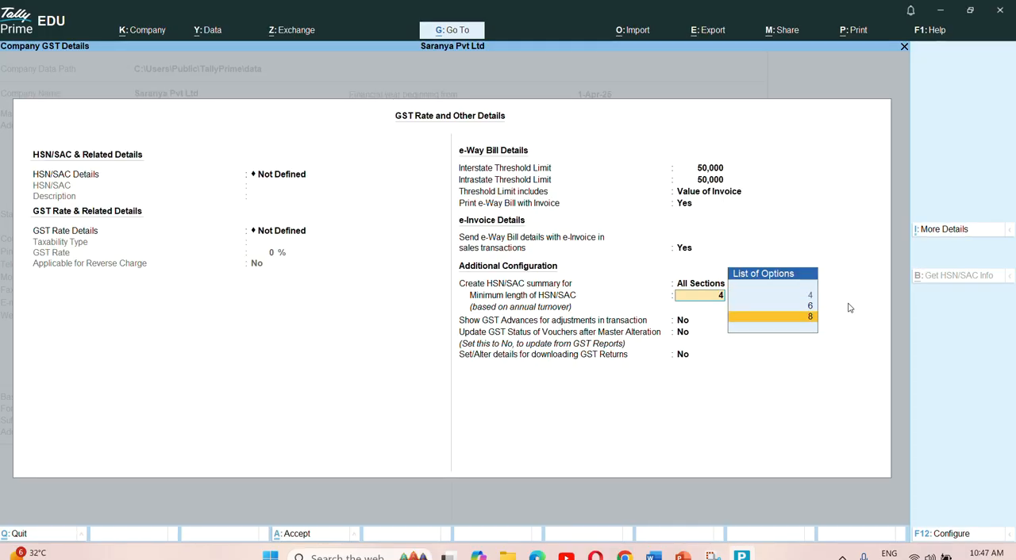
pyautogui.press('Down')
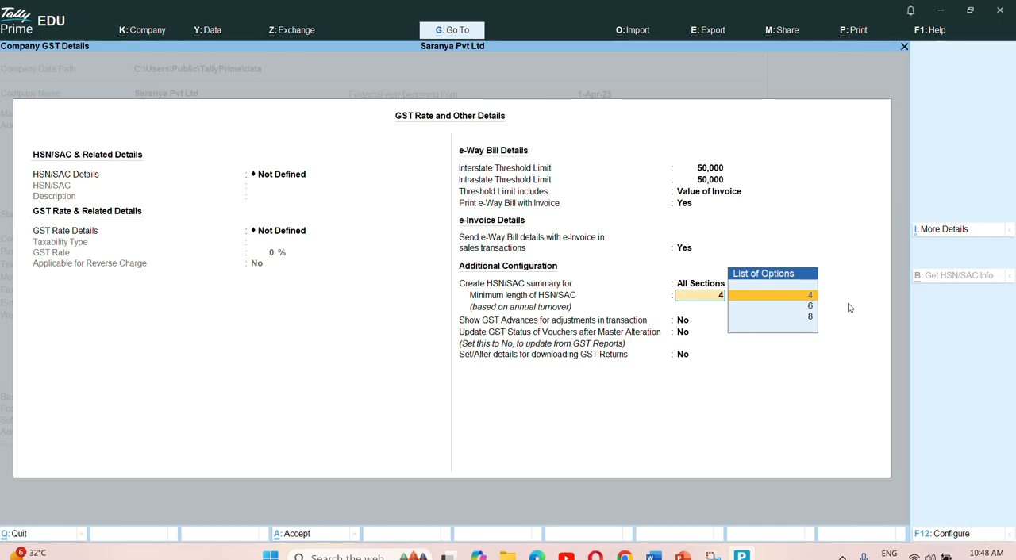
pyautogui.press('Down')
pyautogui.press('Return')
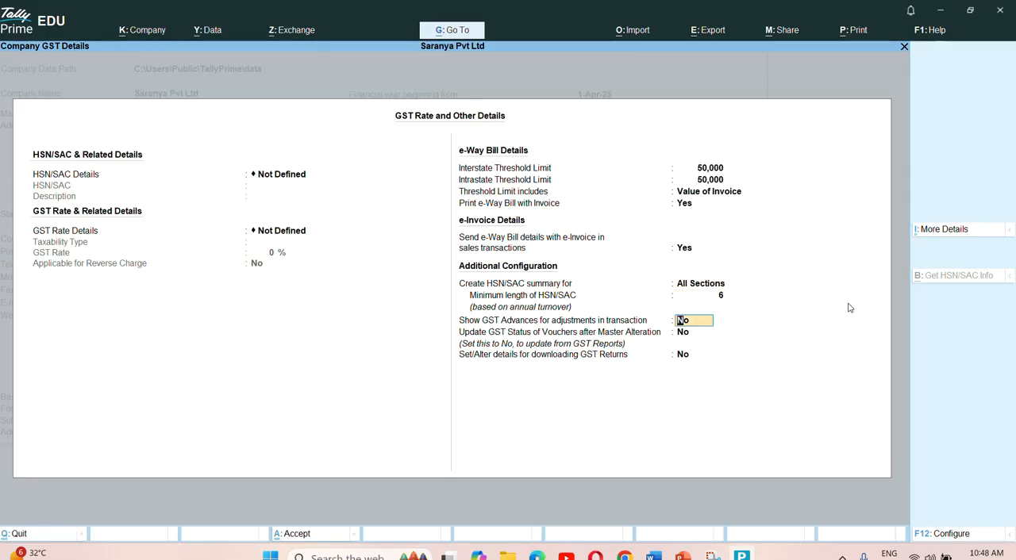
# - Keep the remaining additional GST configuration options at No and save the company features with TDS and TCS disabled
pyautogui.press('Return')
pyautogui.press('Return')
pyautogui.press('Return')
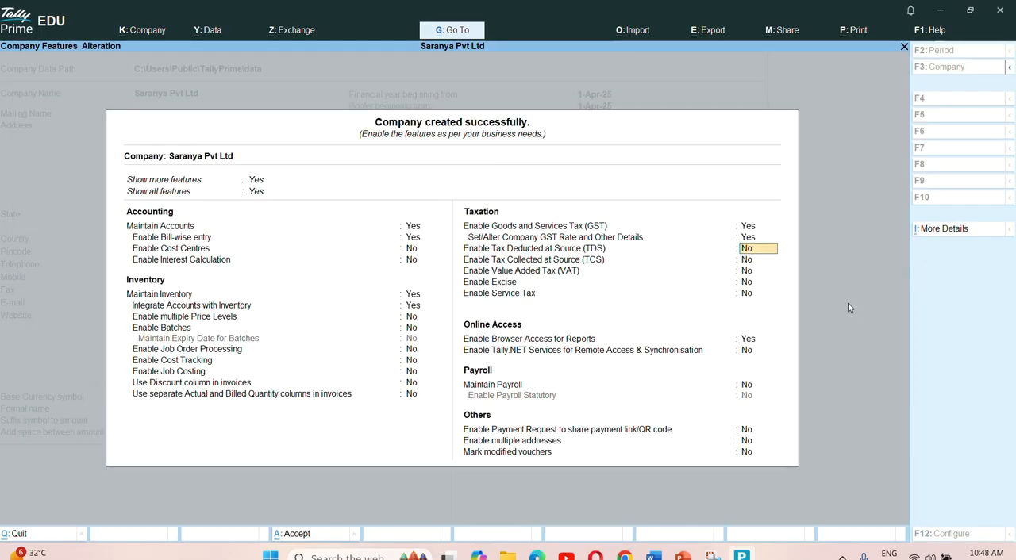
pyautogui.press('Return')
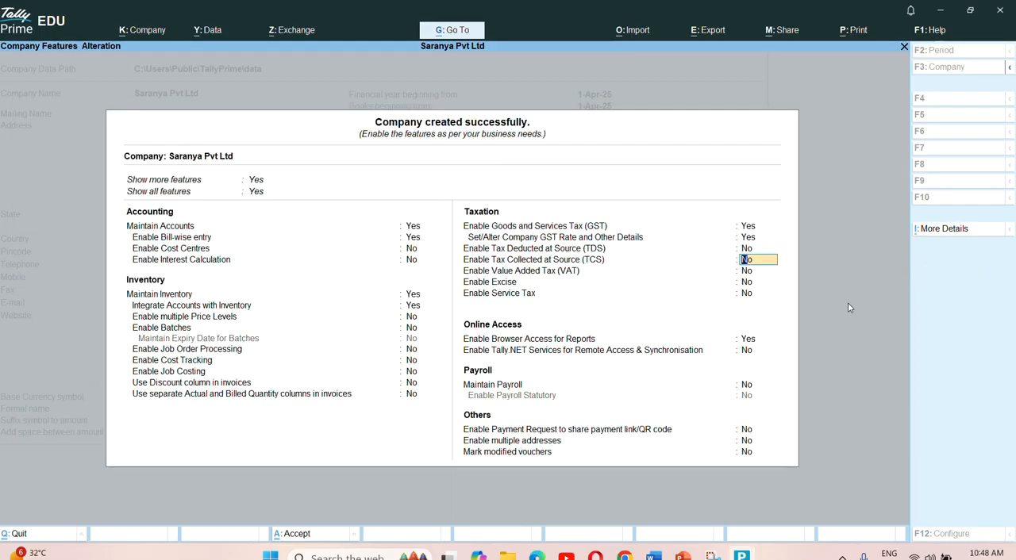
pyautogui.hotkey('ctrl', 'a')
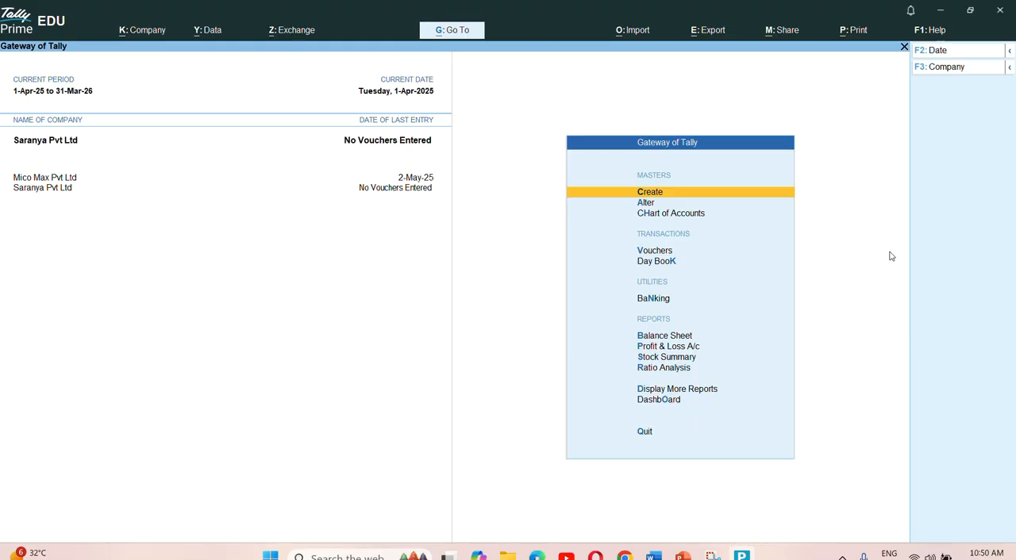
# - View the company features of Saranya Pvt Ltd and return to the Gateway of Tally
pyautogui.click(161, 31)
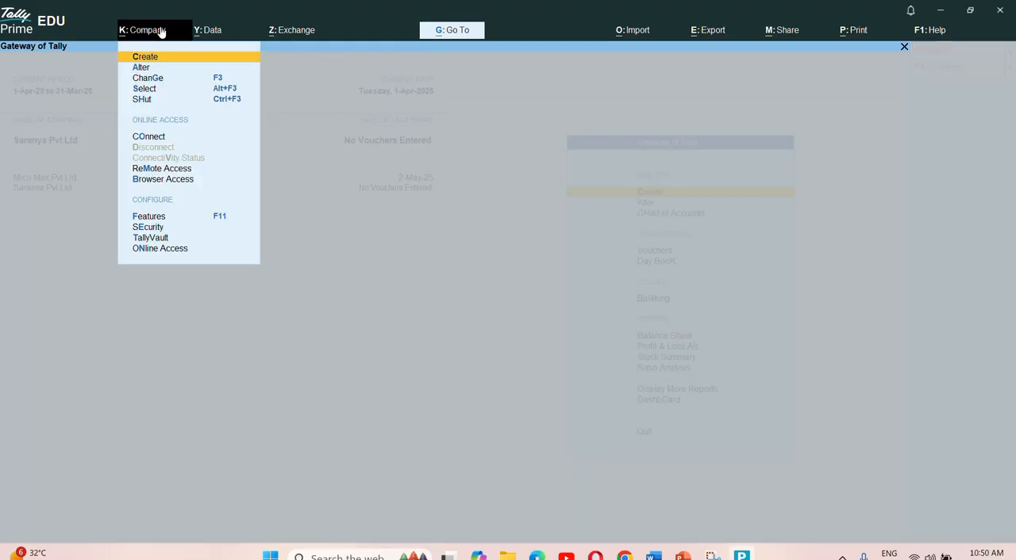
pyautogui.click(151, 216)
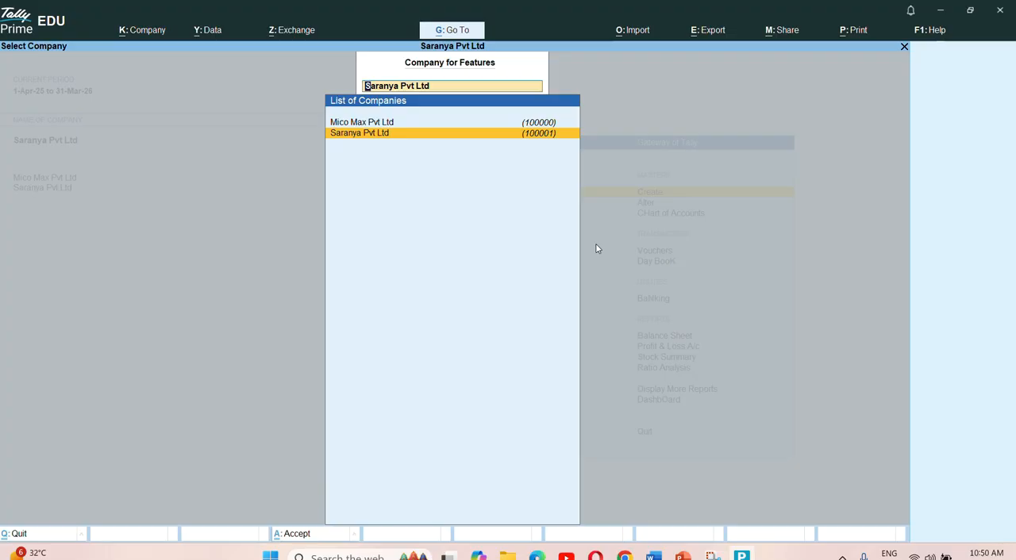
pyautogui.press('Up')
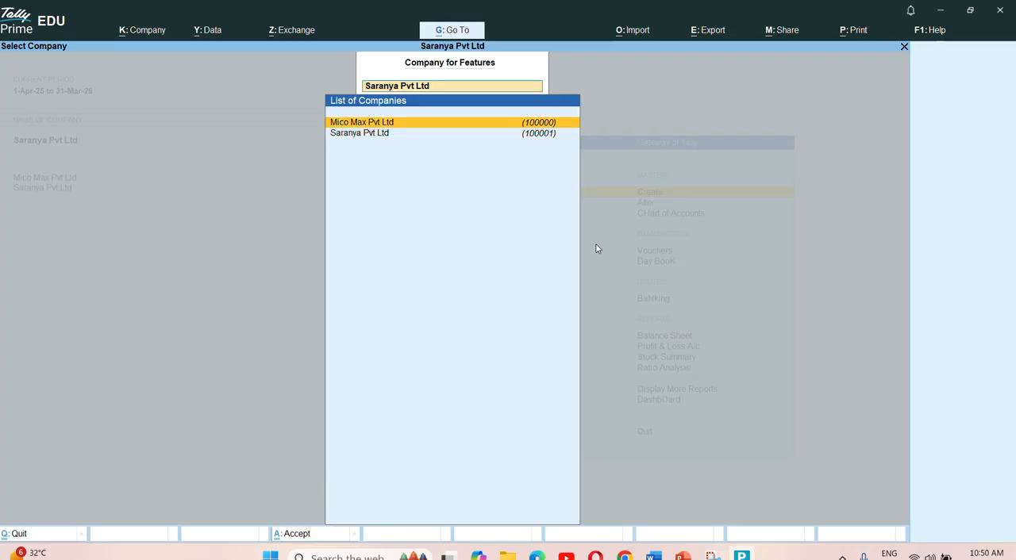
pyautogui.press('Down')
pyautogui.press('Return')
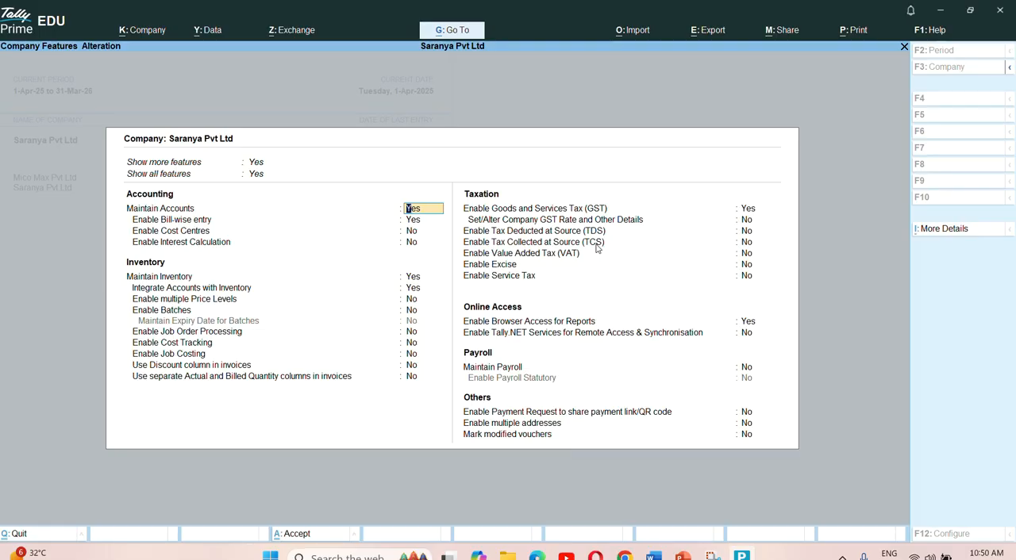
pyautogui.press('Escape')
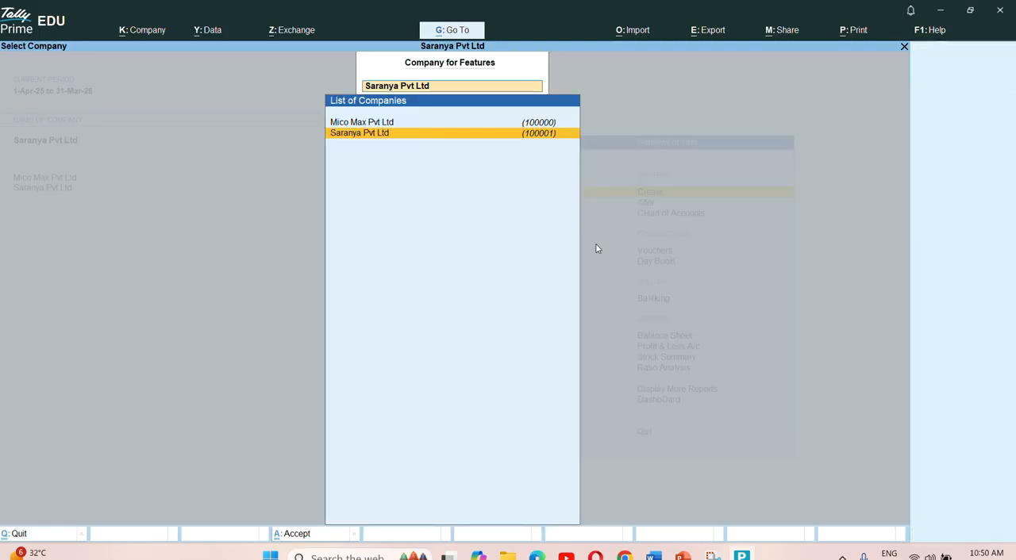
pyautogui.press('BackSpace')
pyautogui.press('Escape')
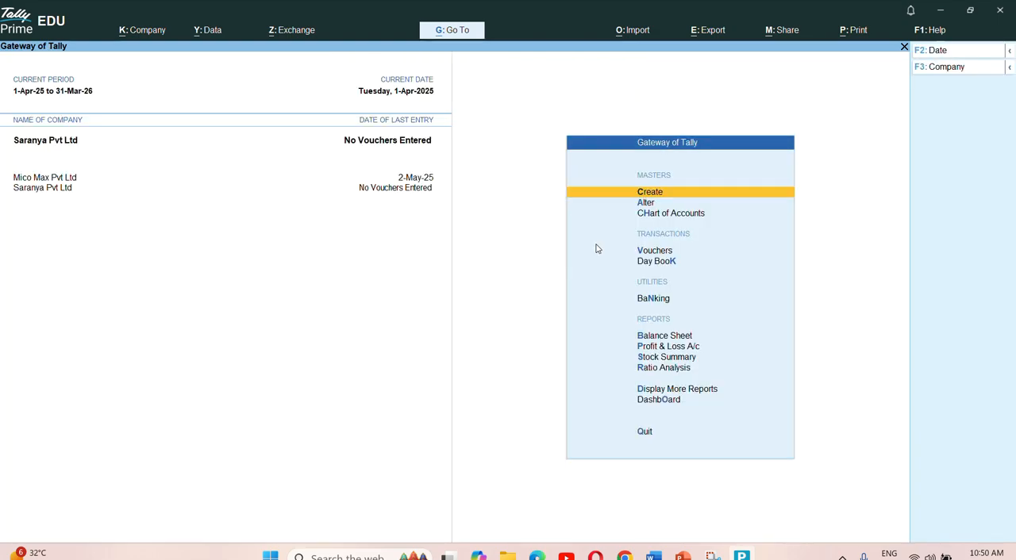
# - Make Mico Max Pvt Ltd the active company and shut it
pyautogui.click(59, 182)
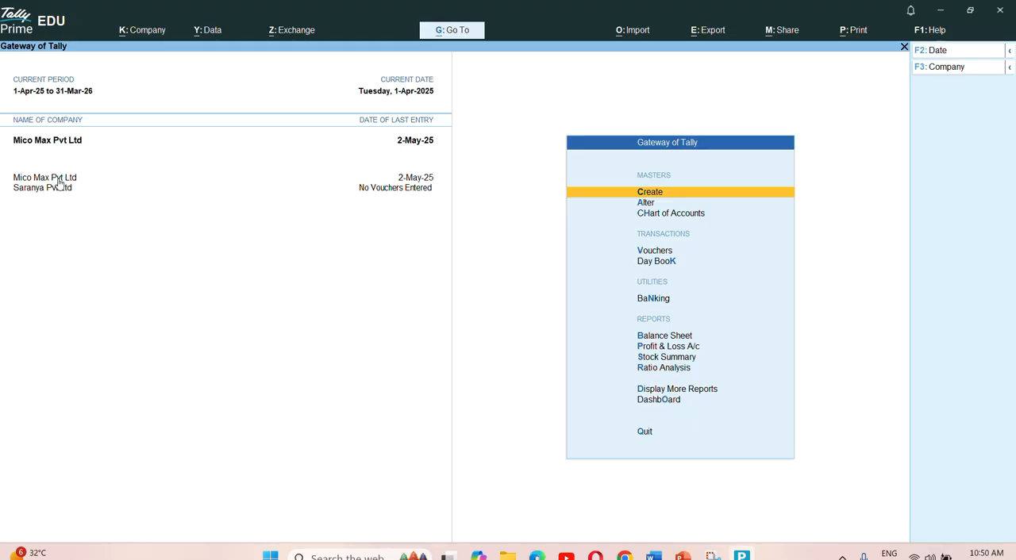
pyautogui.click(947, 68)
pyautogui.press('Up')
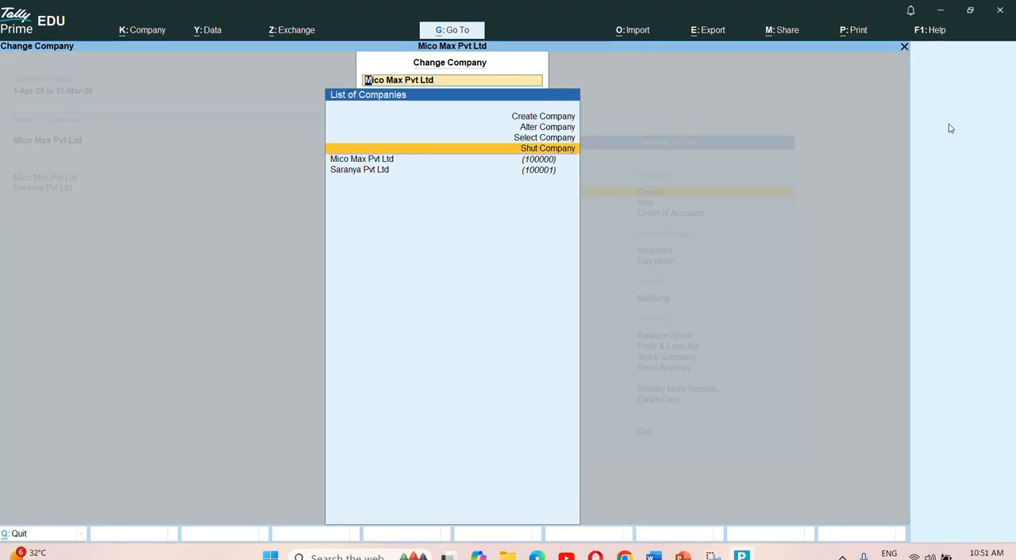
pyautogui.press('Return')
pyautogui.press('Return')
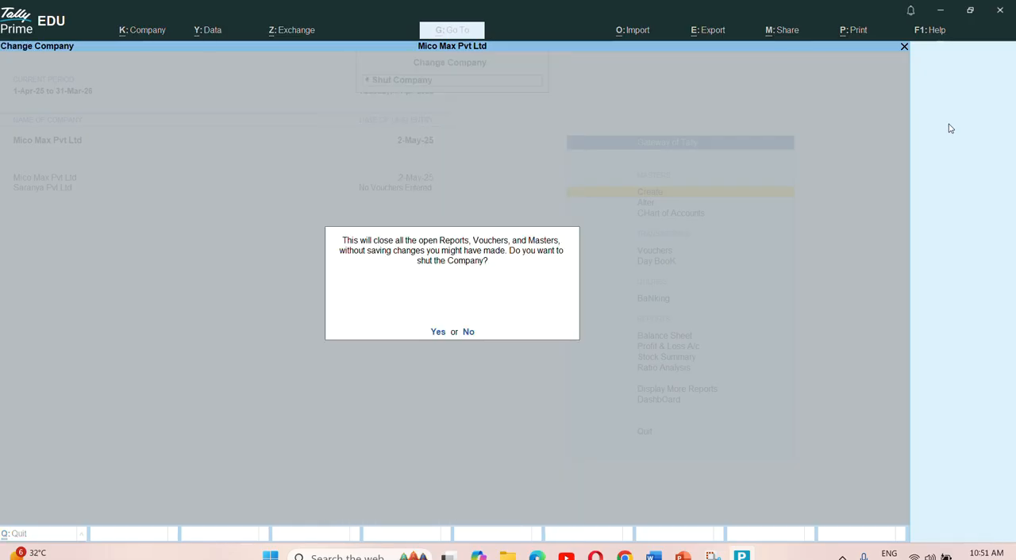
pyautogui.press('y')
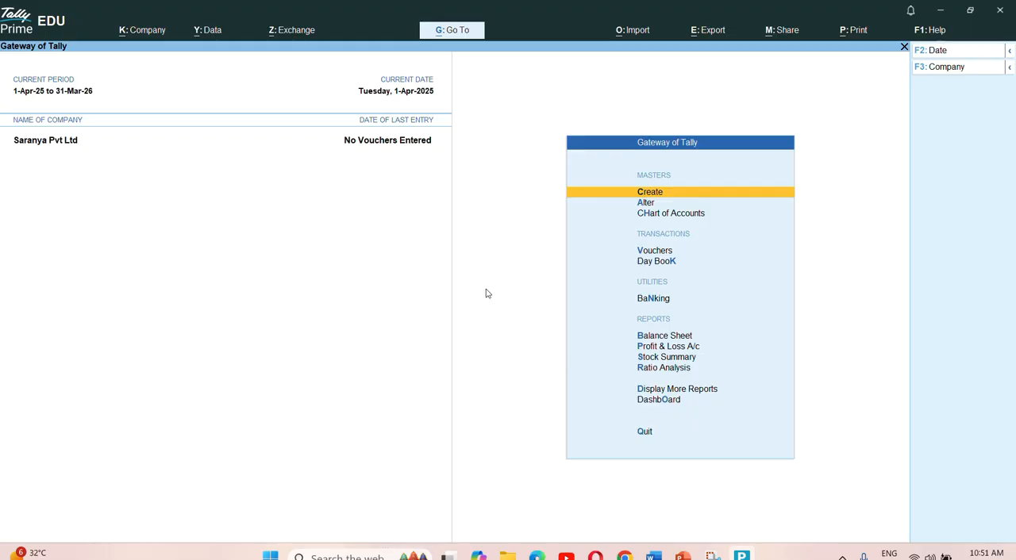
# - Review the company features of Saranya Pvt Ltd and accept them
pyautogui.press('F11')
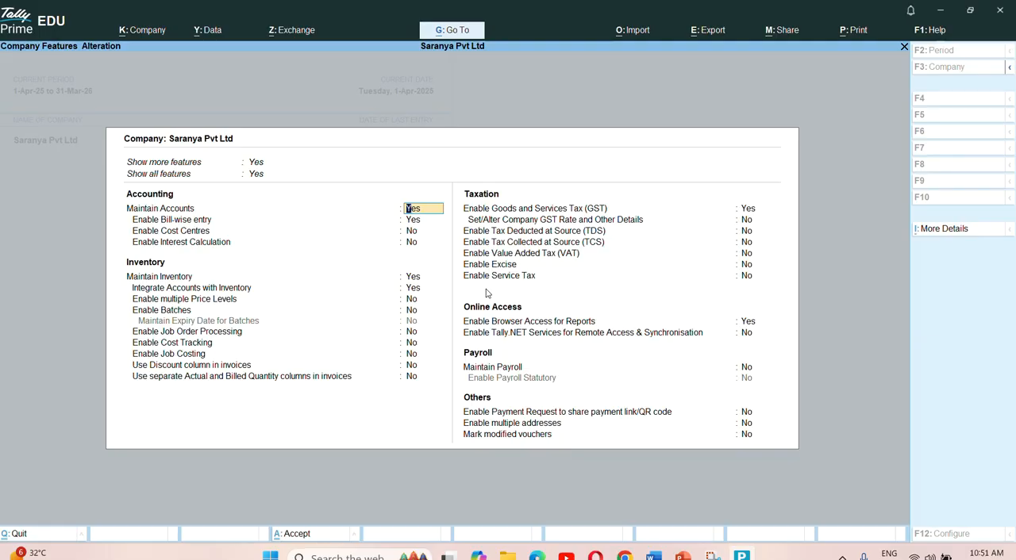
pyautogui.hotkey('ctrl', 'a')
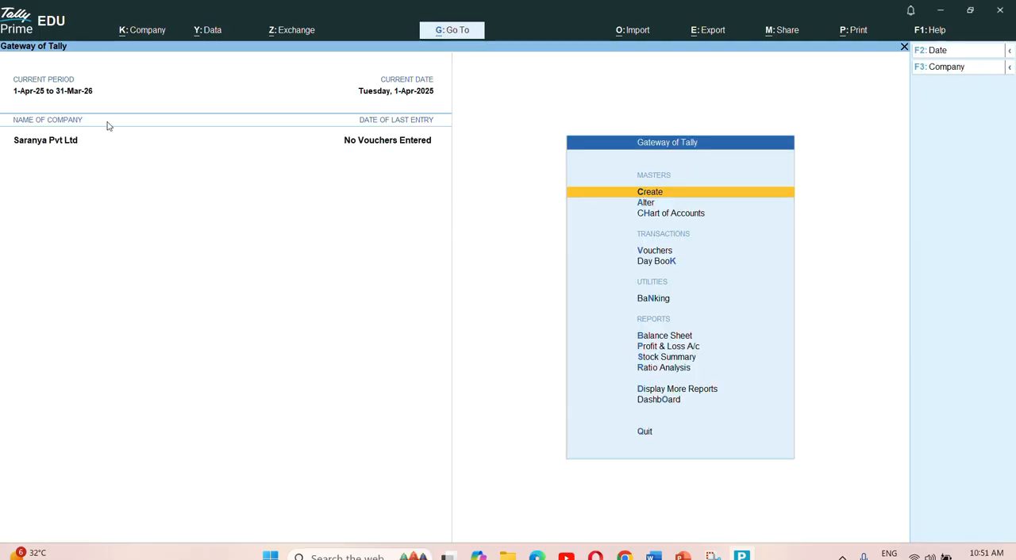
pyautogui.click(157, 33)
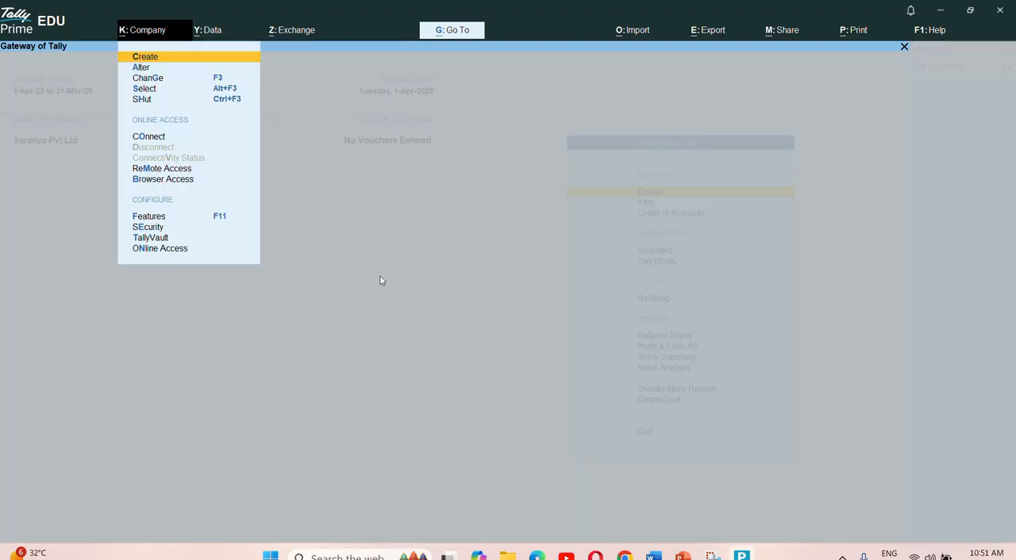
pyautogui.click(453, 285)
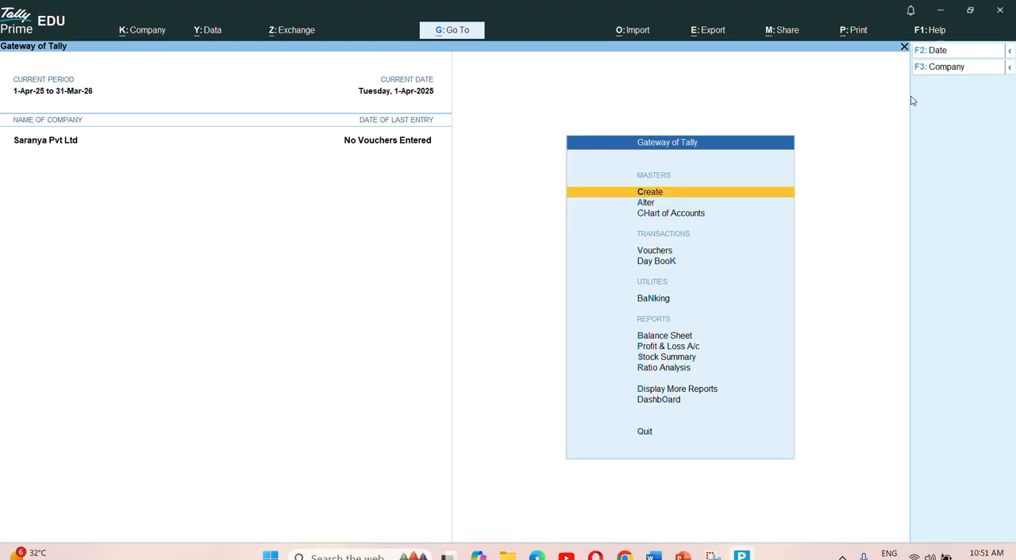
# - Load Mico Max Pvt Ltd from the TallyPrime data path as the active company
pyautogui.click(942, 68)
pyautogui.press('Up')
pyautogui.press('Up')
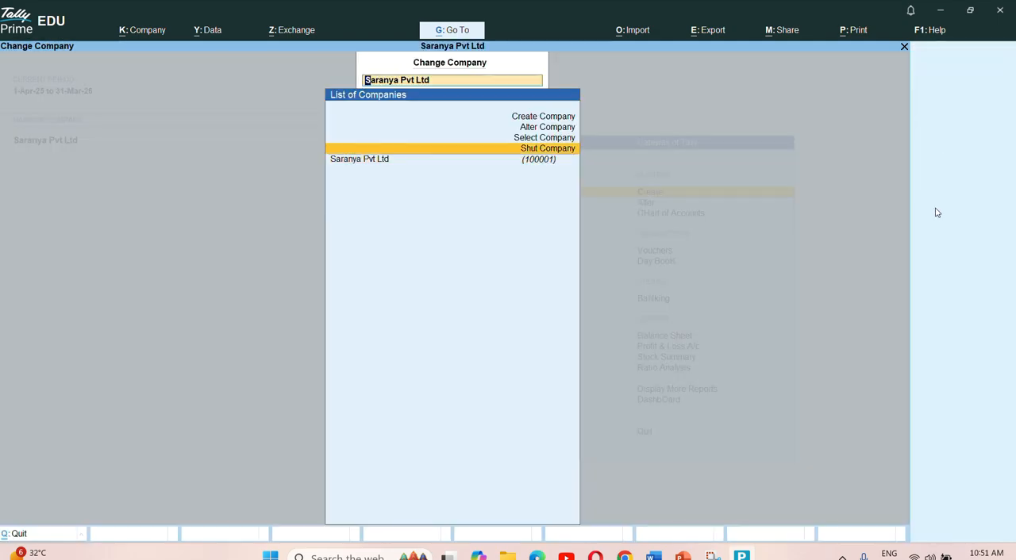
pyautogui.press('Return')
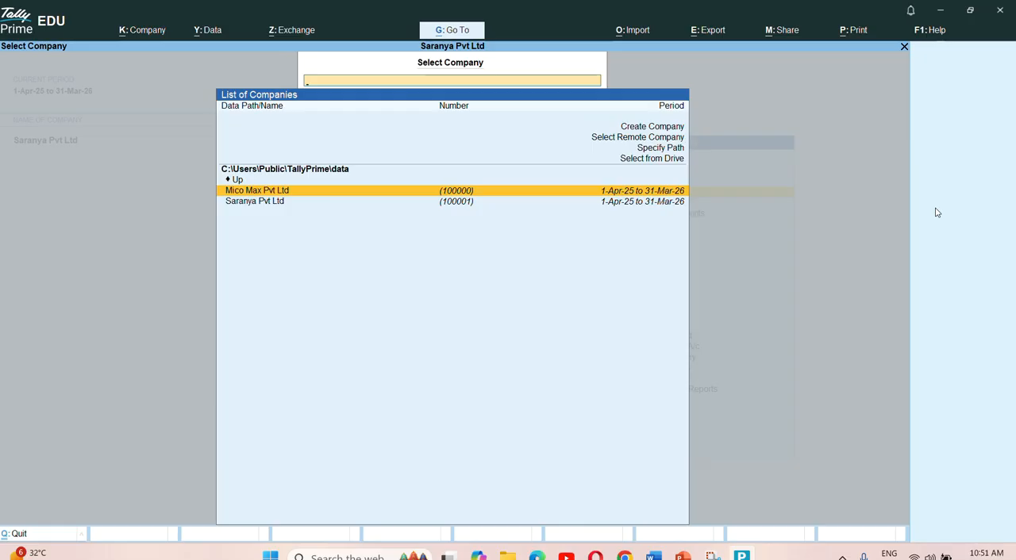
pyautogui.press('Down')
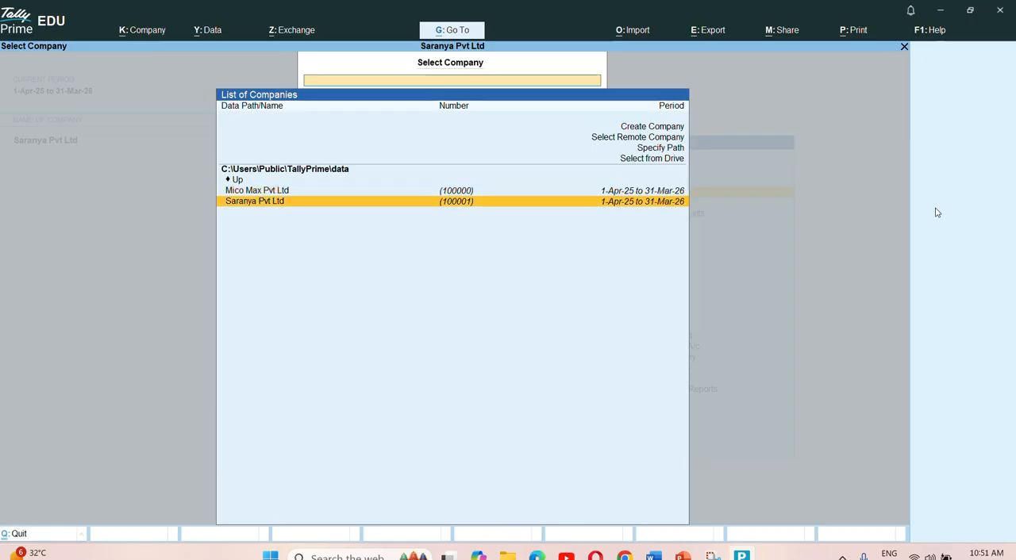
pyautogui.press('Up')
pyautogui.press('Return')
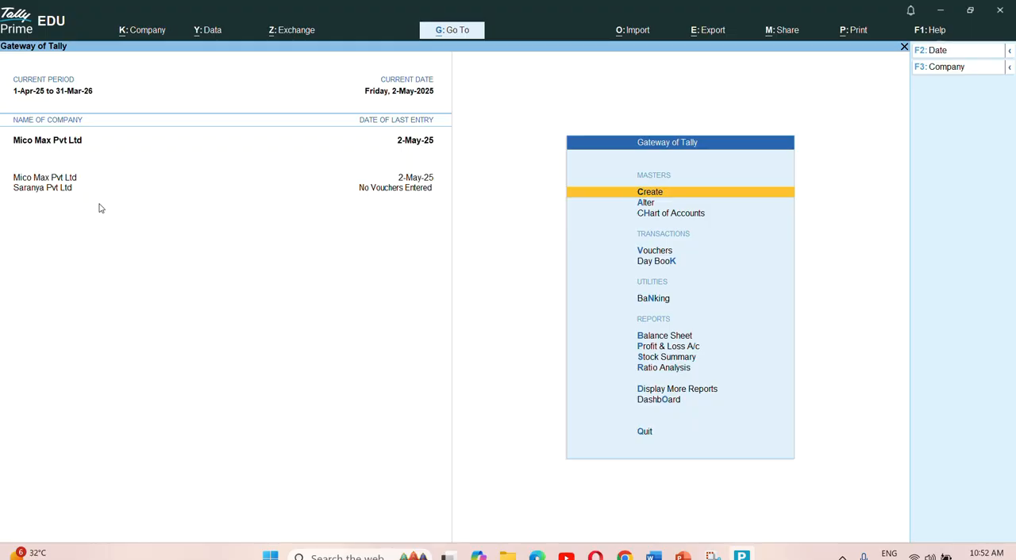
# - Open Saranya Pvt Ltd for company alteration
pyautogui.click(921, 68)
pyautogui.press('Up')
pyautogui.press('Up')
pyautogui.press('Up')
pyautogui.press('Return')
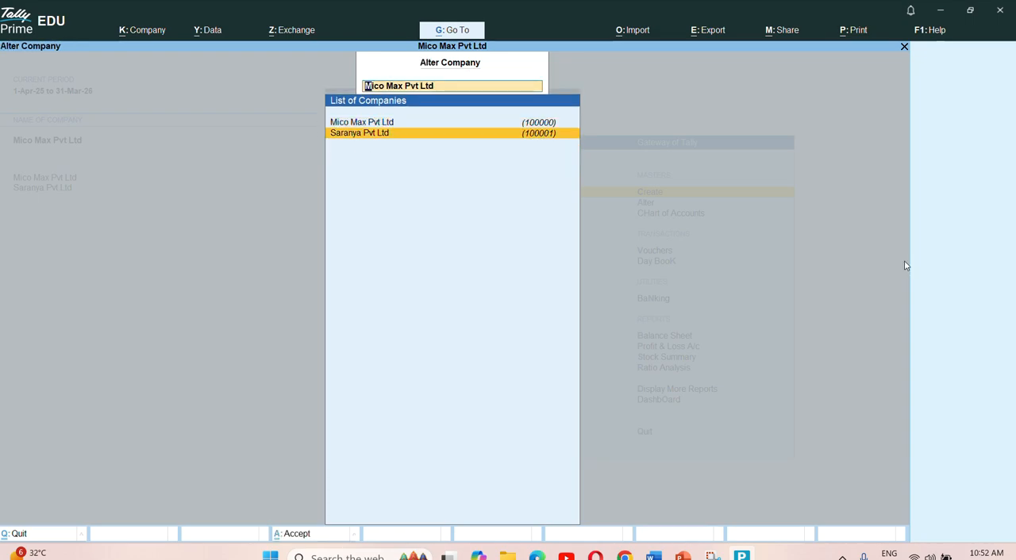
pyautogui.press('Return')
# - Go through the mailing, contact, security and currency details of Saranya Pvt Ltd and return to the Gateway of Tally
pyautogui.press('Return')
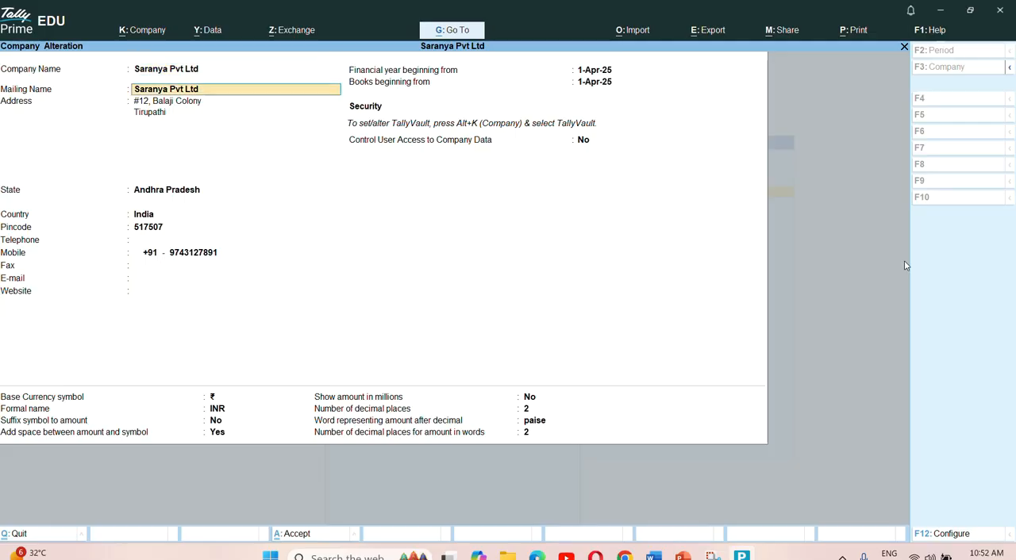
pyautogui.press('Return')
pyautogui.press('Return')
pyautogui.press('Return')
pyautogui.press('Return')
pyautogui.press('Return')
pyautogui.press('Return')
pyautogui.press('Return')
pyautogui.press('Return')
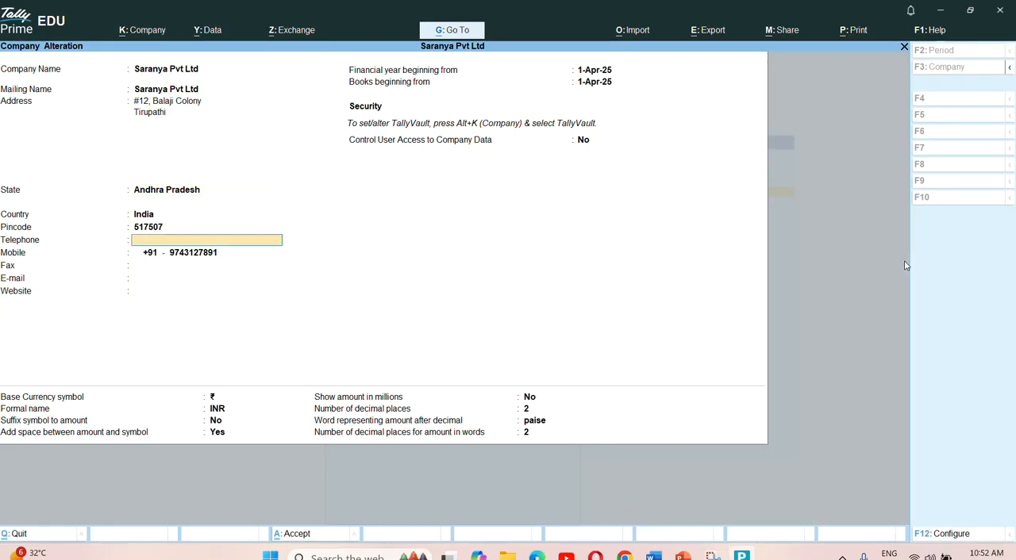
pyautogui.press('Return')
pyautogui.press('Return')
pyautogui.press('Return')
pyautogui.press('Return')
pyautogui.press('Return')
pyautogui.press('Return')
pyautogui.press('Return')
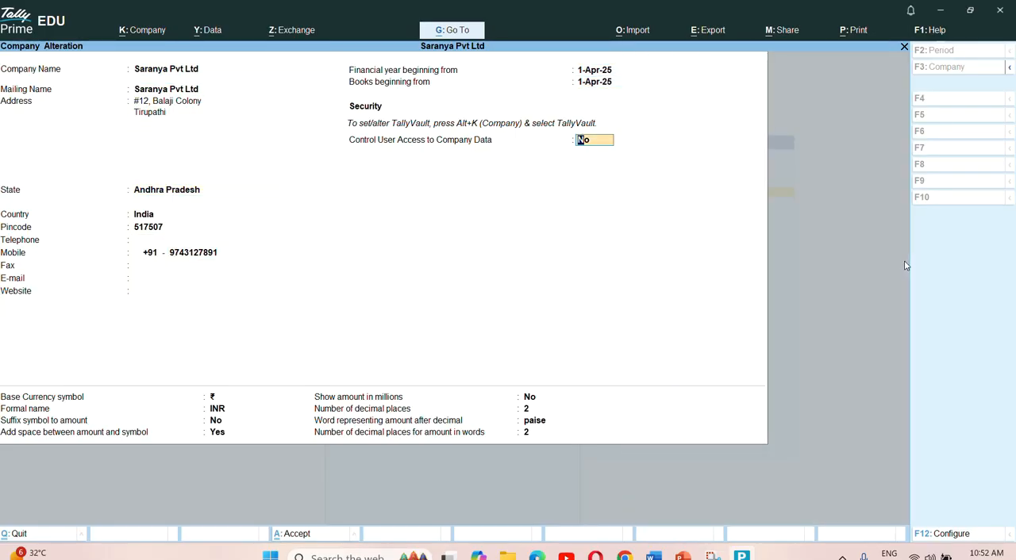
pyautogui.press('Return')
pyautogui.press('Return')
pyautogui.press('Return')
pyautogui.press('Return')
pyautogui.press('Return')
pyautogui.press('Return')
pyautogui.press('Return')
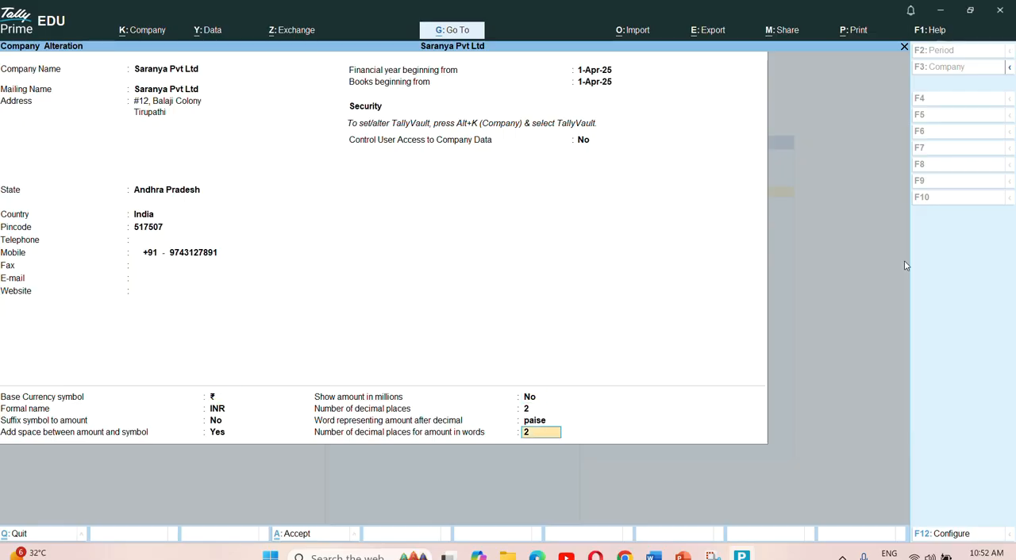
pyautogui.press('Return')
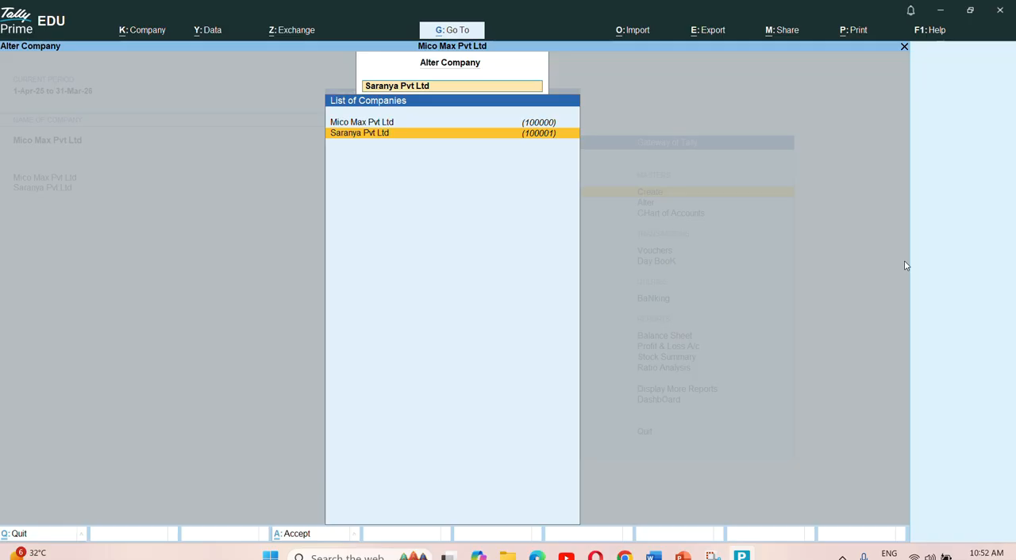
pyautogui.press('Escape')
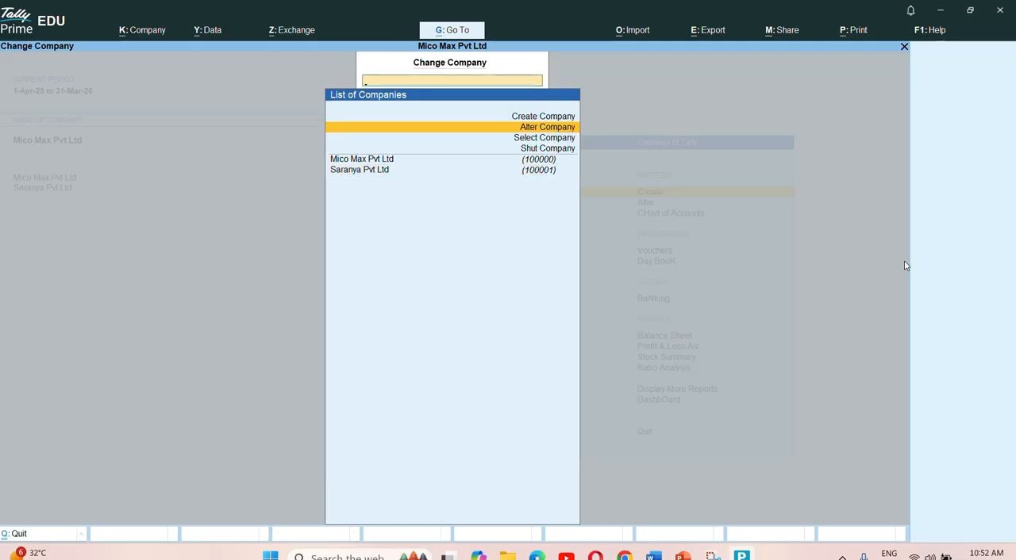
pyautogui.press('Escape')
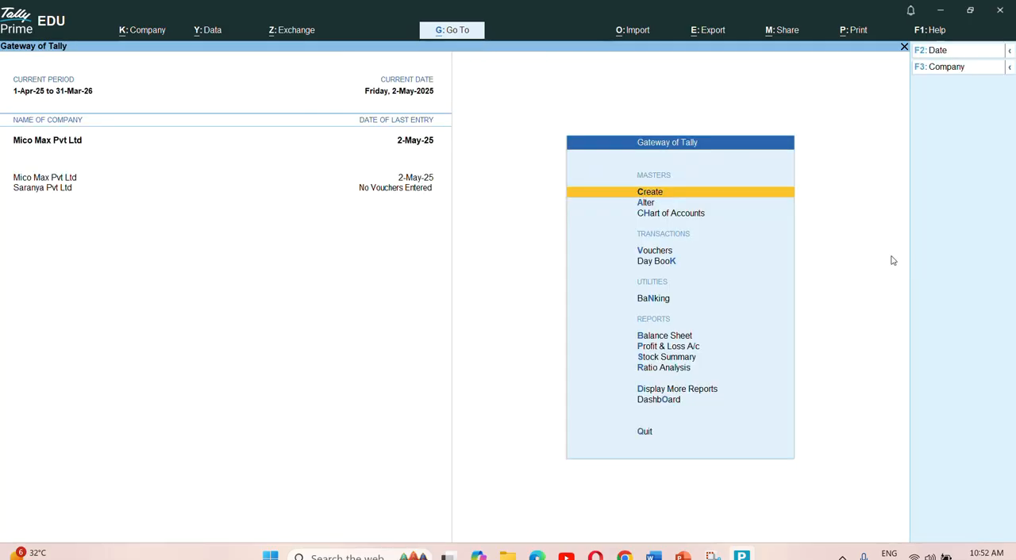
pyautogui.click(945, 67)
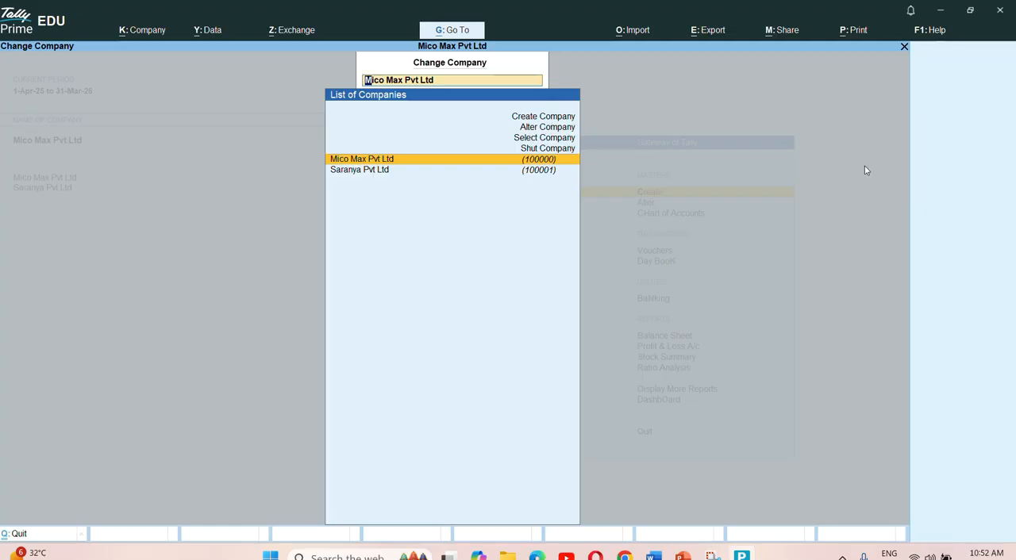
pyautogui.press('BackSpace')
pyautogui.press('Escape')
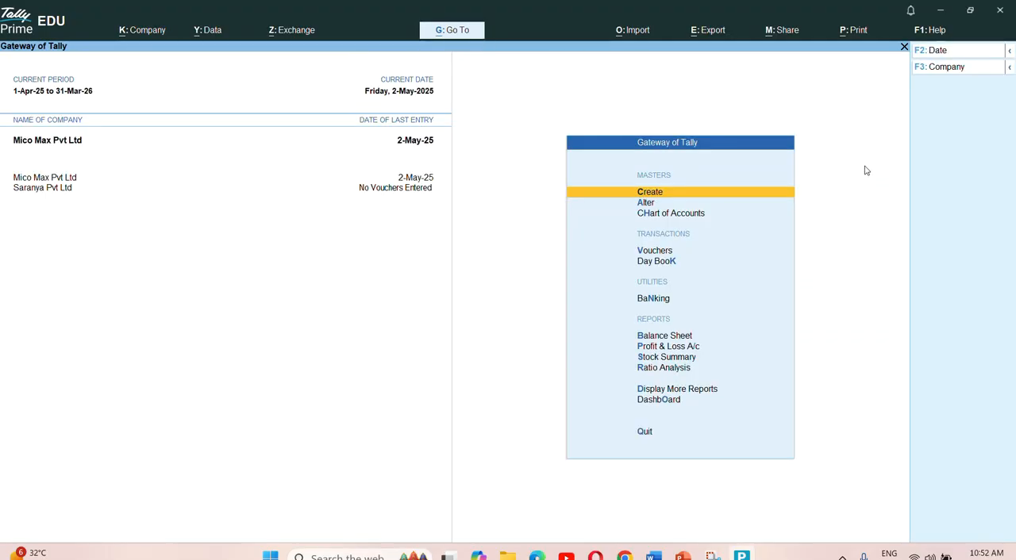